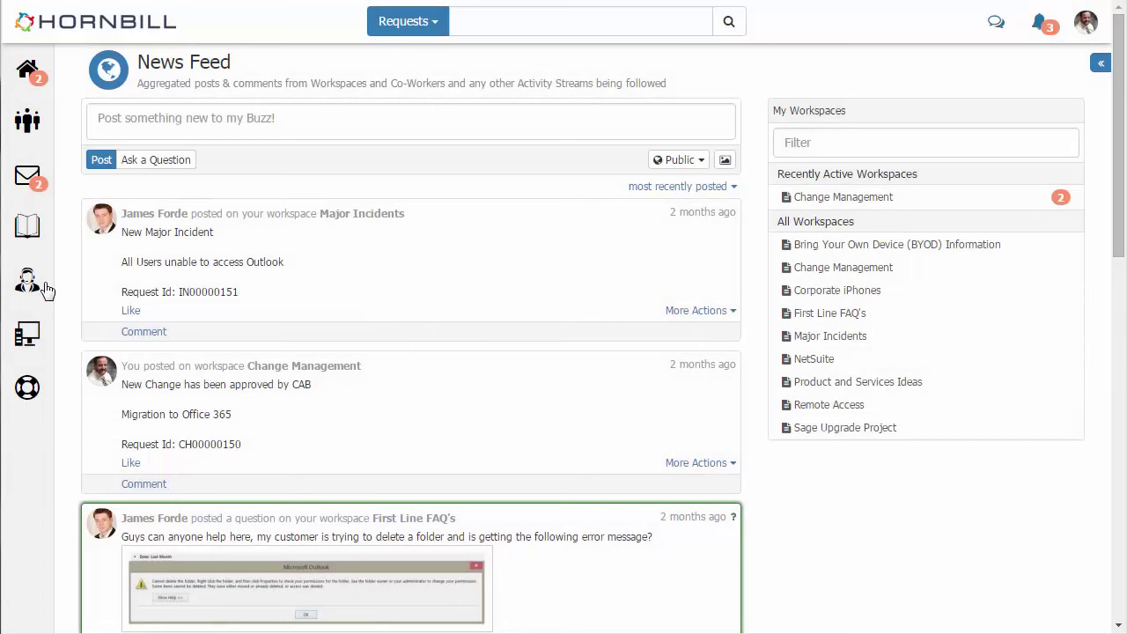
Open the service desk's Request List and browse the requests of all my teams.
mouse_move(39, 283)
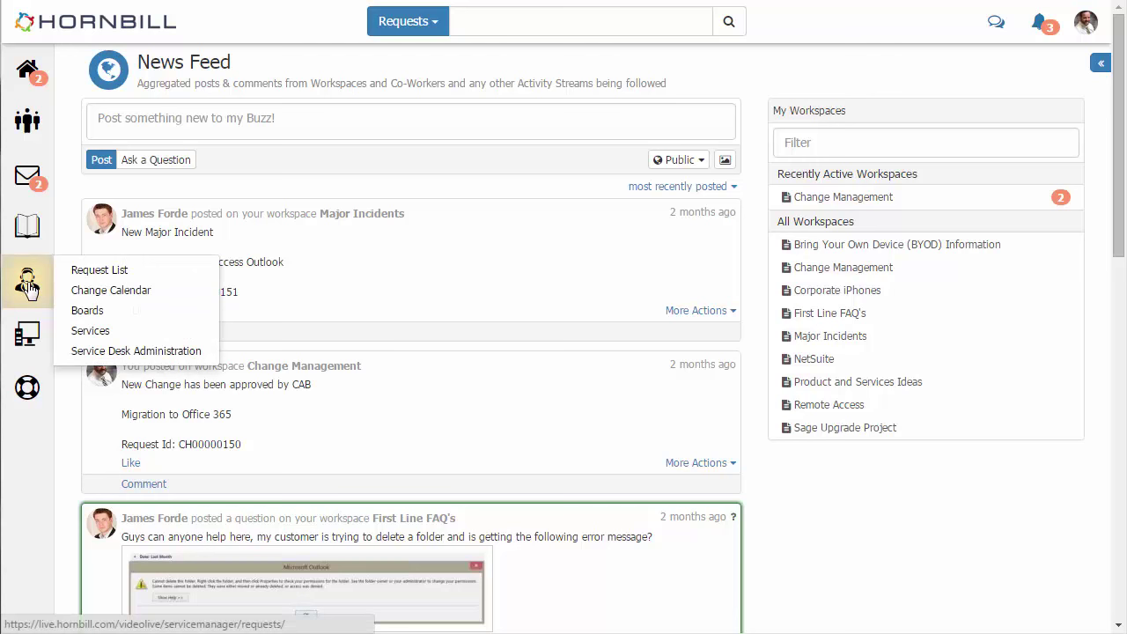
click(102, 278)
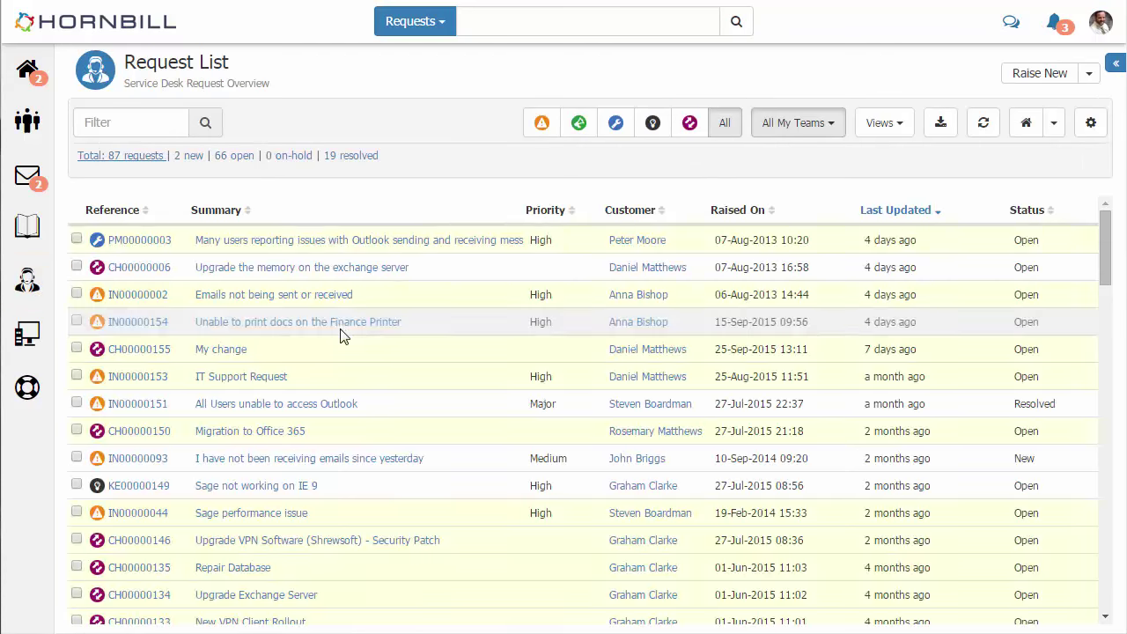
scroll(344, 351, down, 5)
scroll(344, 350, down, 5)
scroll(343, 351, down, 5)
scroll(343, 350, down, 5)
scroll(341, 349, up, 15)
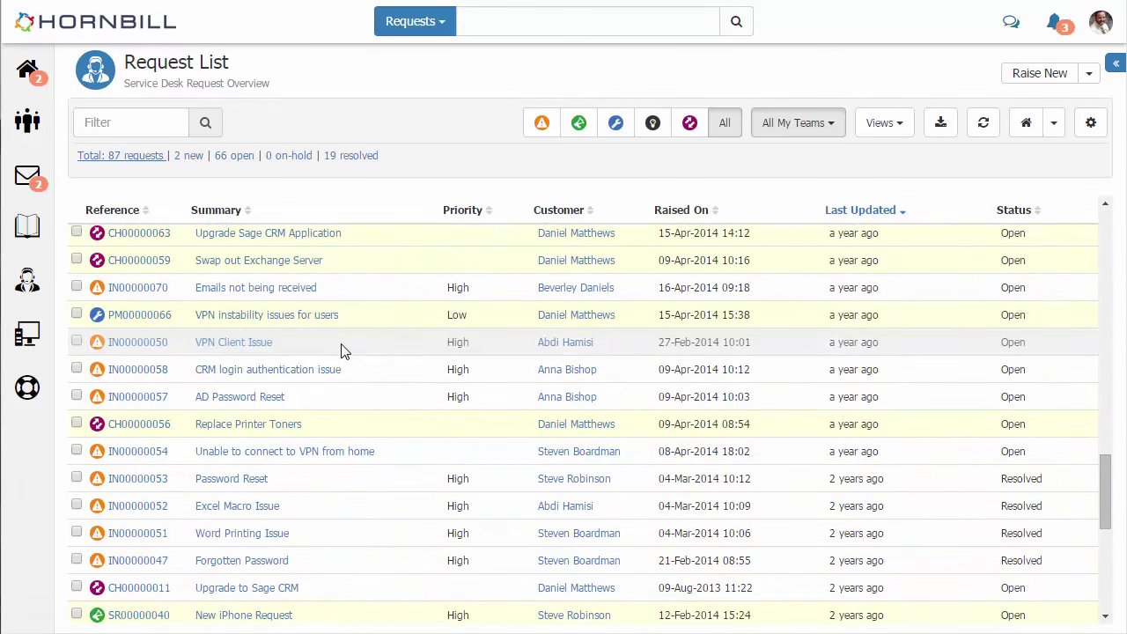
scroll(342, 346, up, 10)
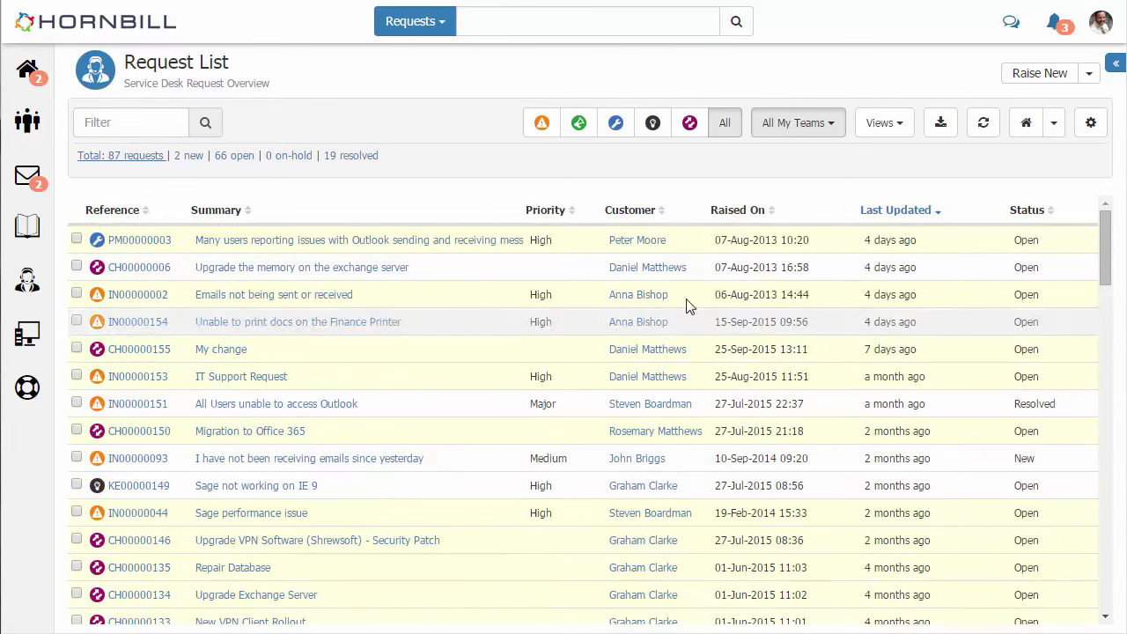
Apply the view "Open 1st Line Incidents not Updated Since Jan 2015" to the request list and look through its requests.
click(901, 126)
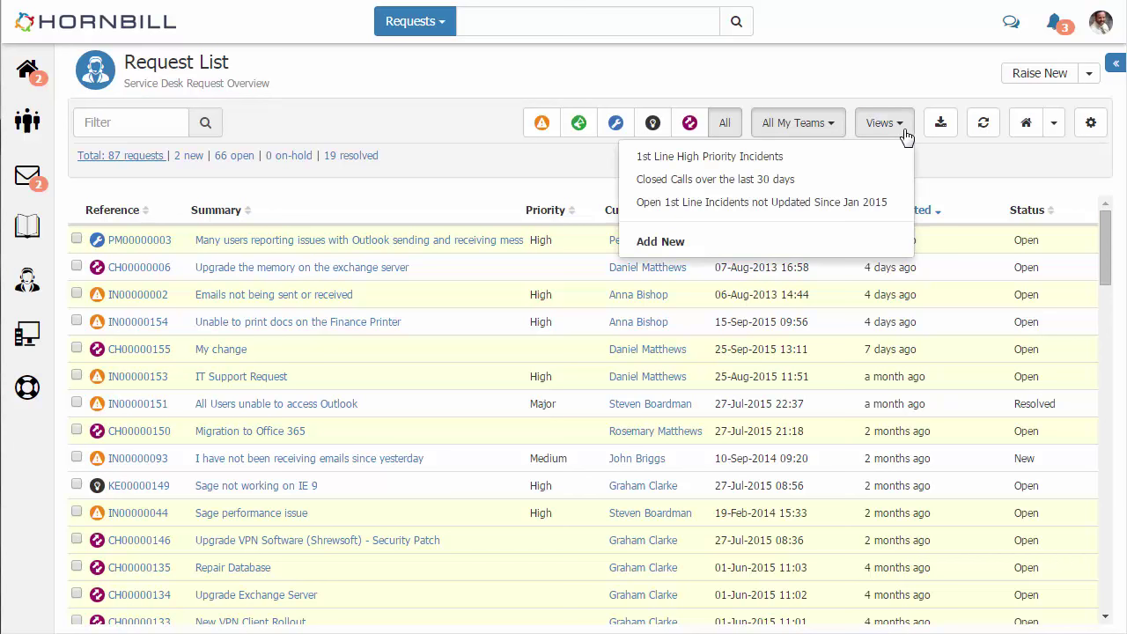
click(721, 202)
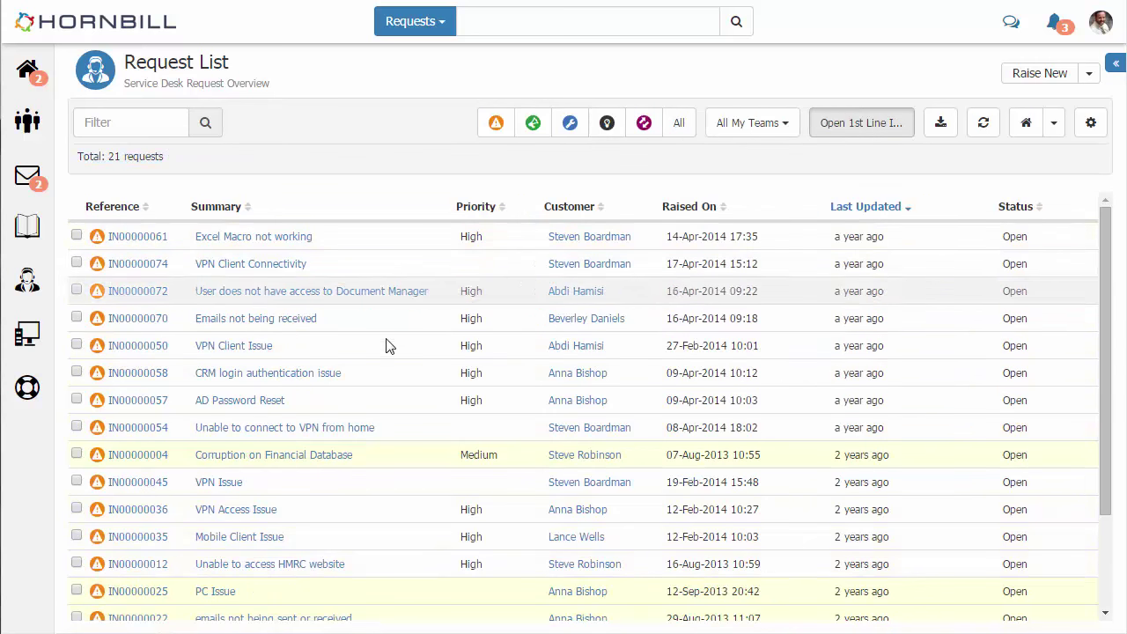
scroll(347, 428, down, 2)
scroll(345, 425, up, 2)
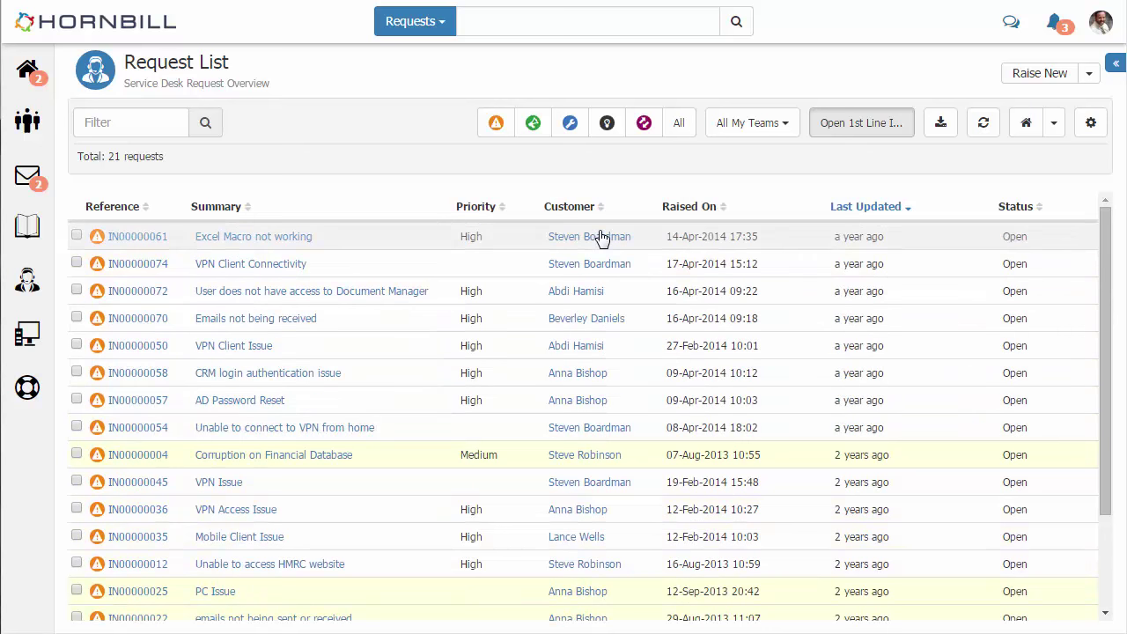
Start a new chart for the view "Open 1st Line Incidents not Updated Since Jan 2015" and title it "By Priority".
click(906, 132)
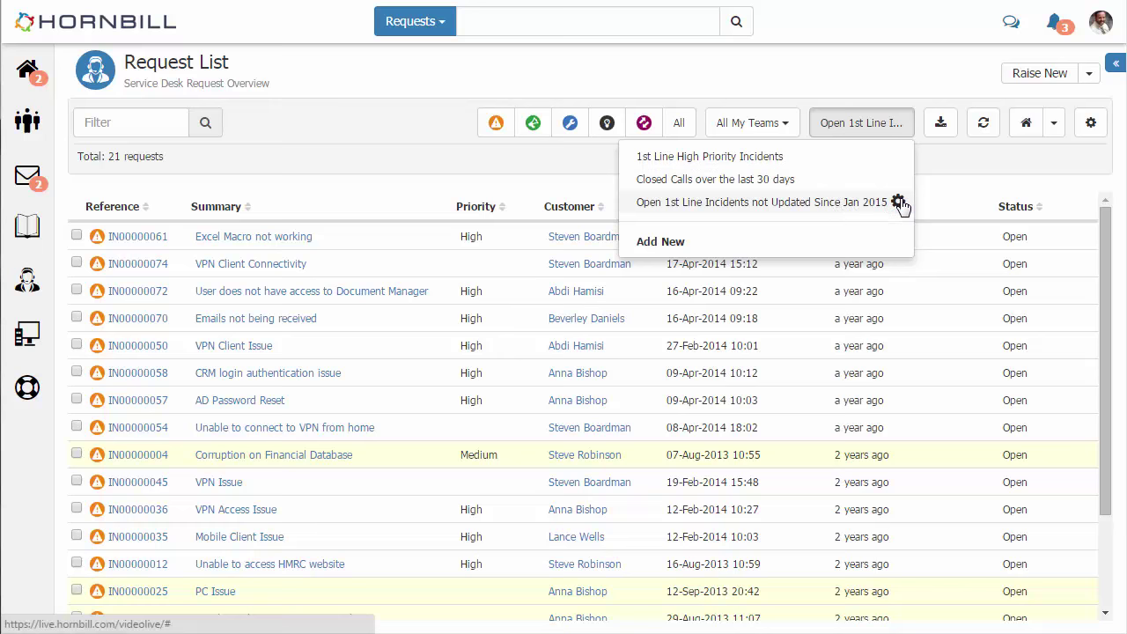
click(898, 202)
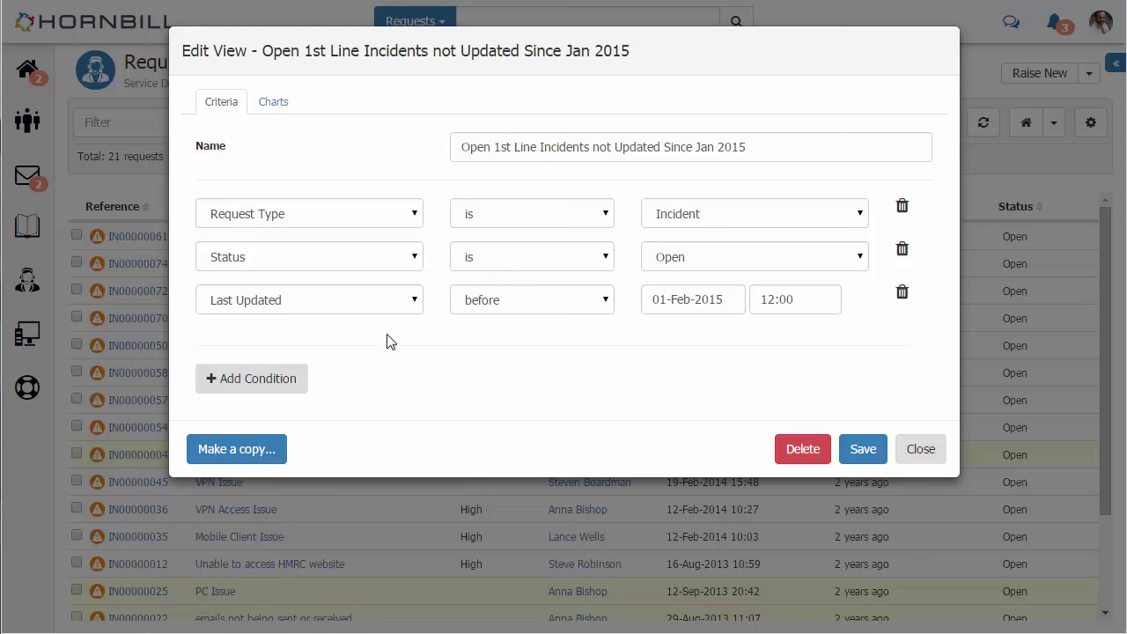
click(280, 109)
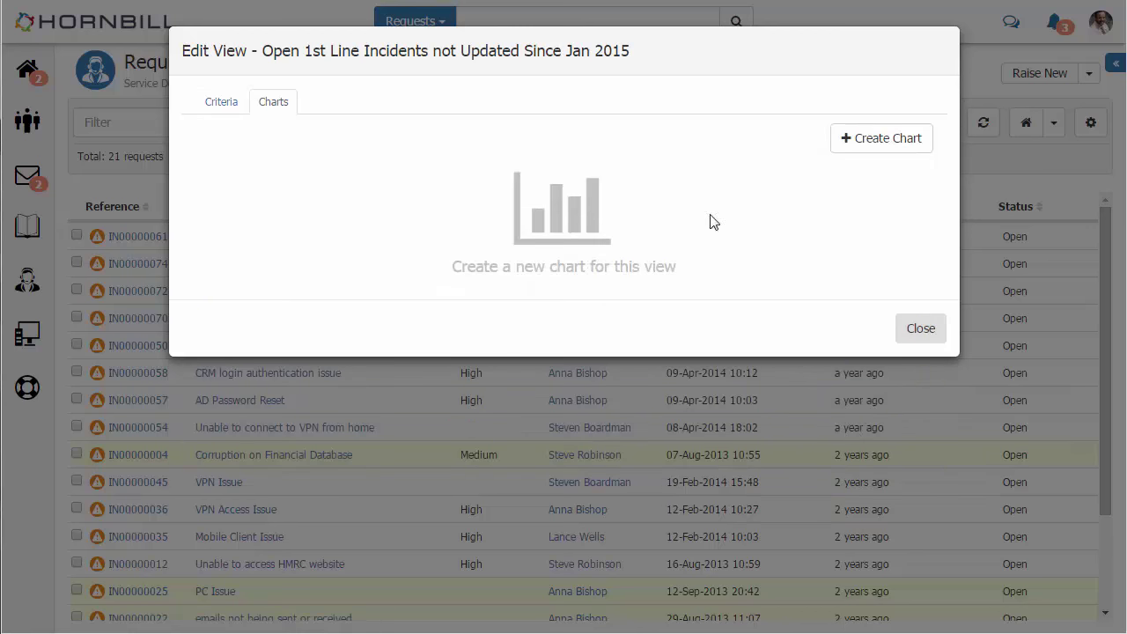
click(884, 141)
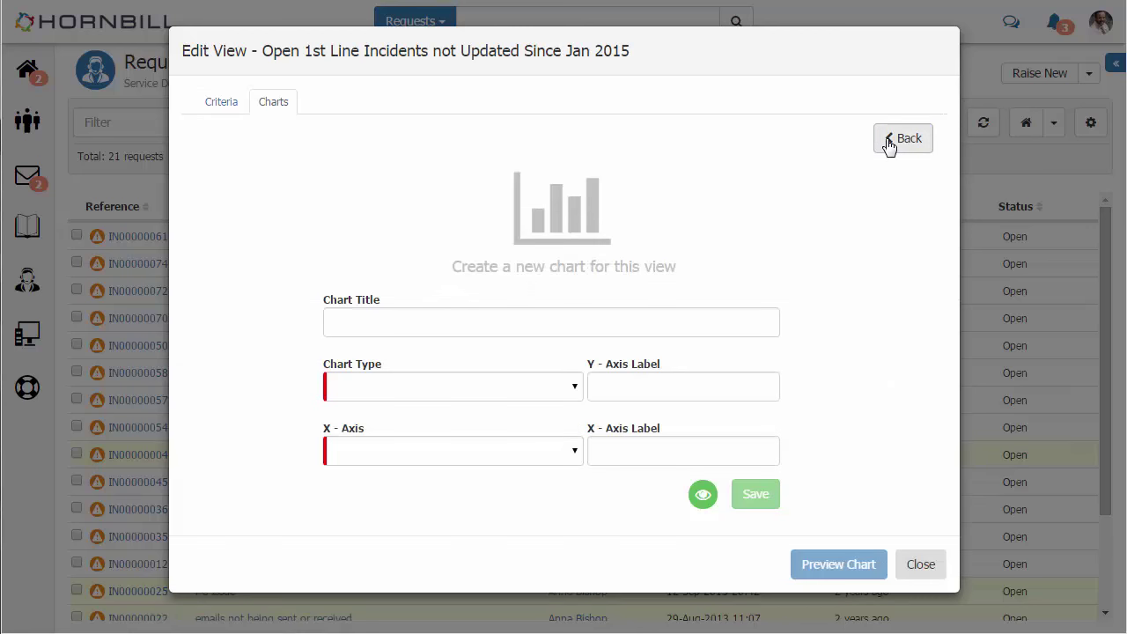
click(520, 321)
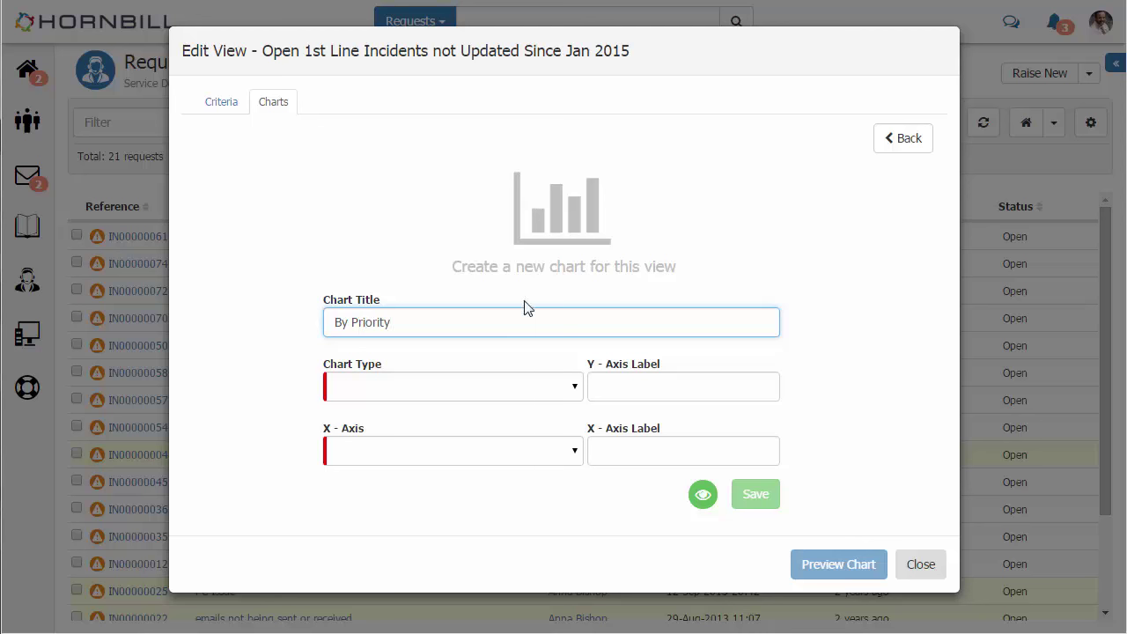
Make the chart a Column Chart with Priority as X-axis and X-axis label, save it and finish editing the view.
click(530, 385)
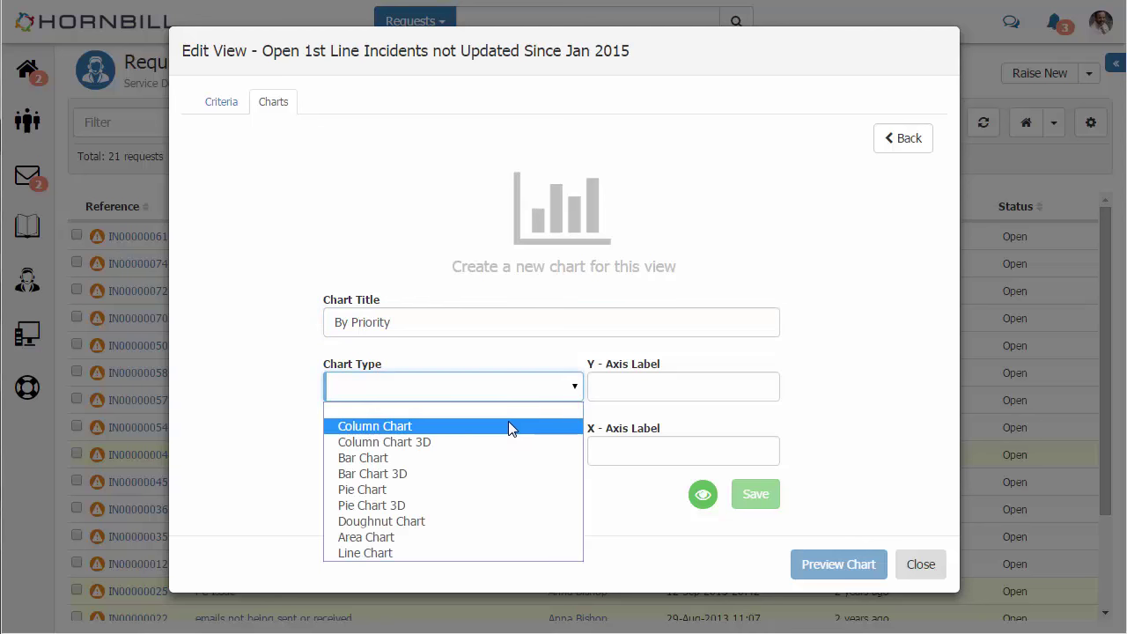
click(443, 429)
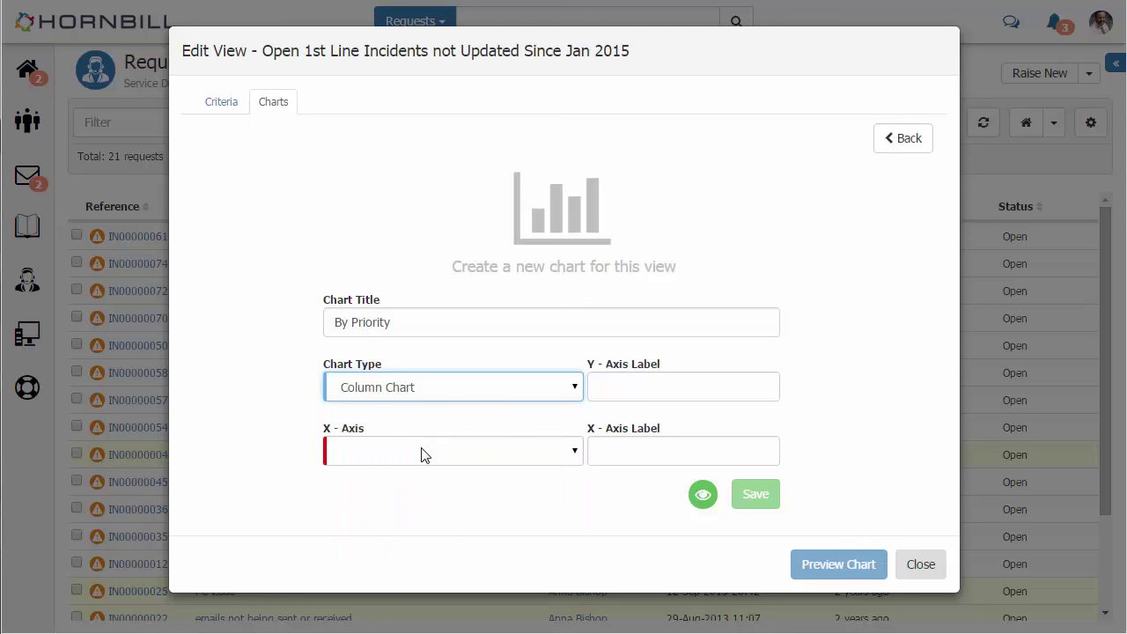
click(422, 455)
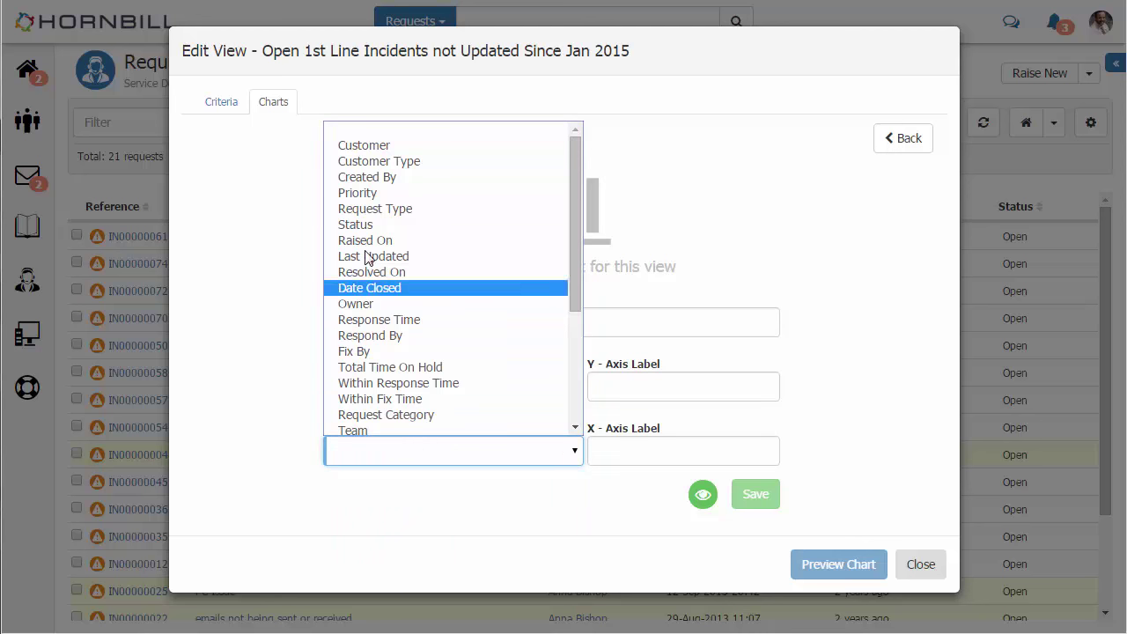
click(358, 193)
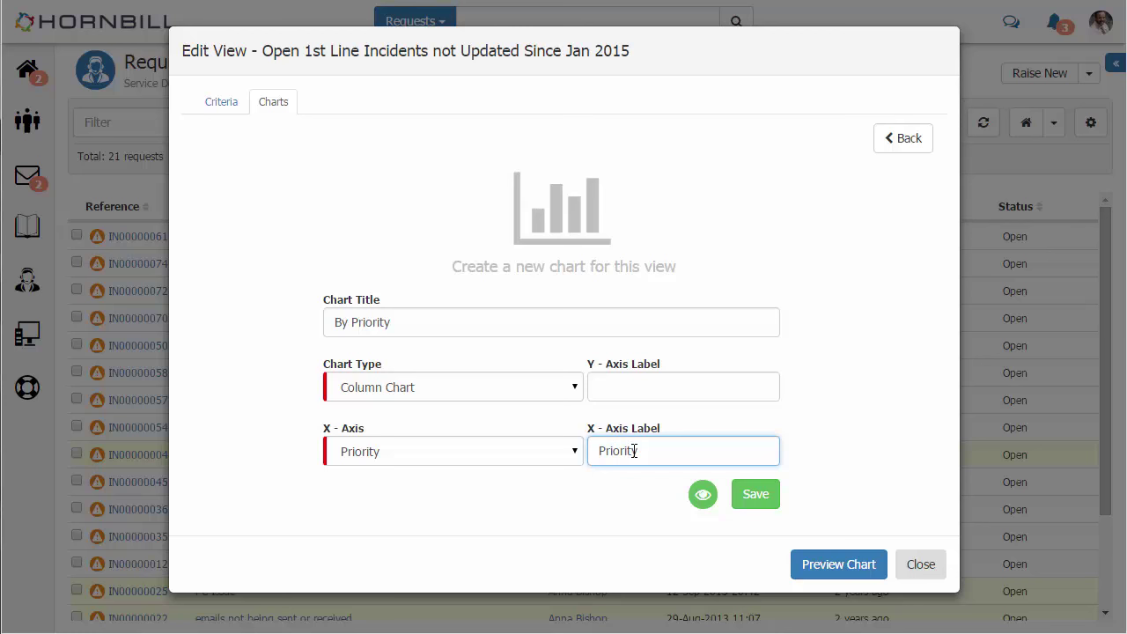
click(767, 498)
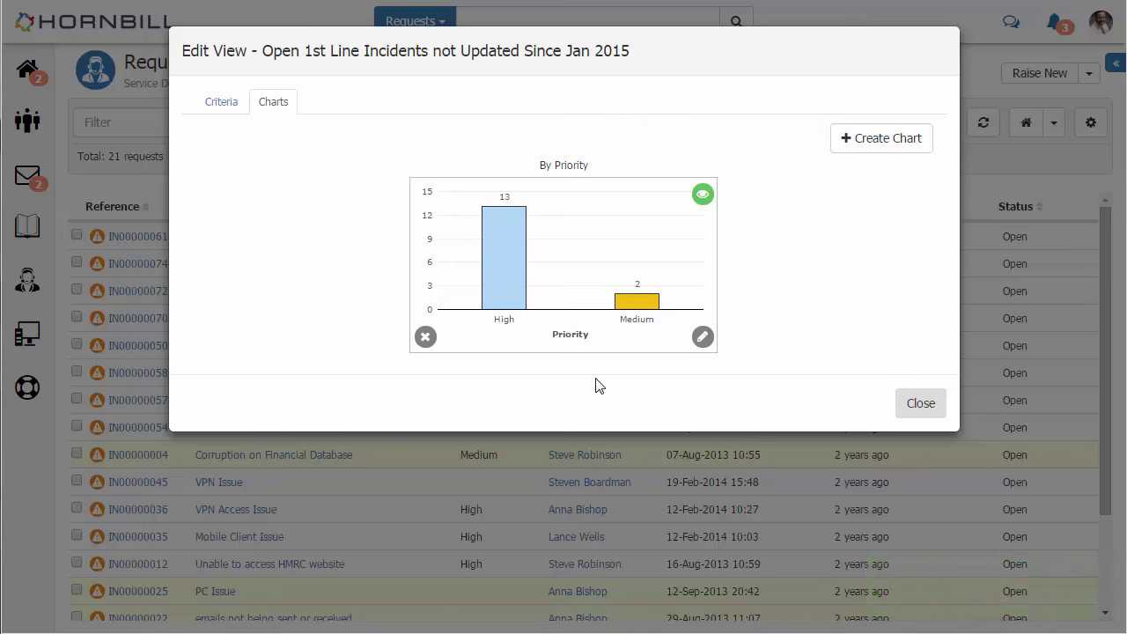
click(913, 410)
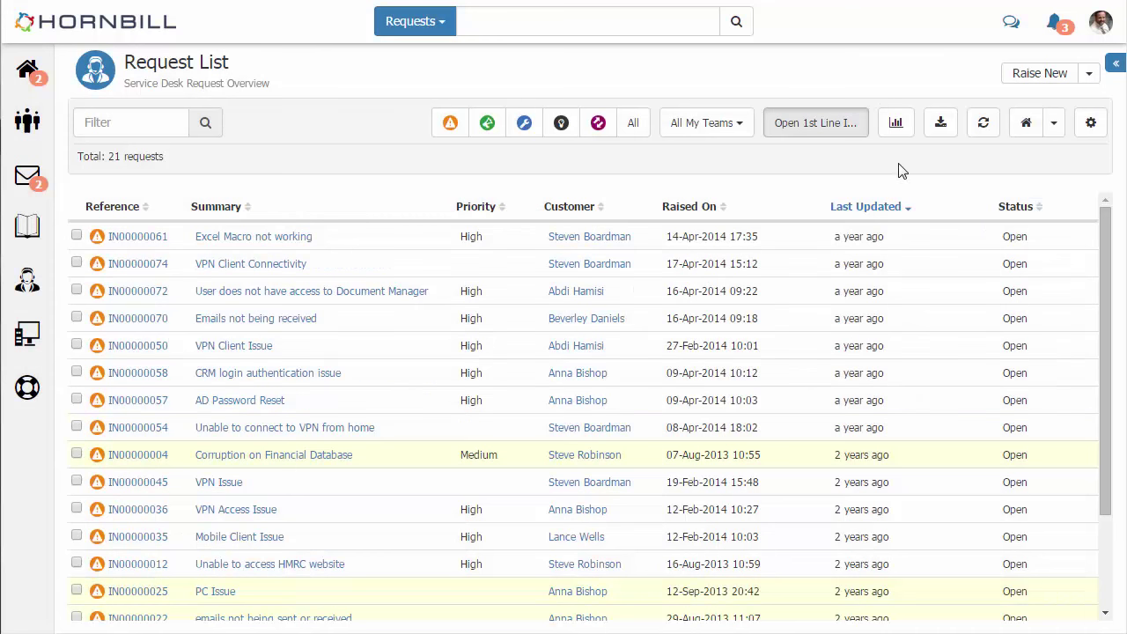
Show the view's dashboard, drill from its chart into all its requests and into the Medium priority ones, and clear the filter.
click(900, 134)
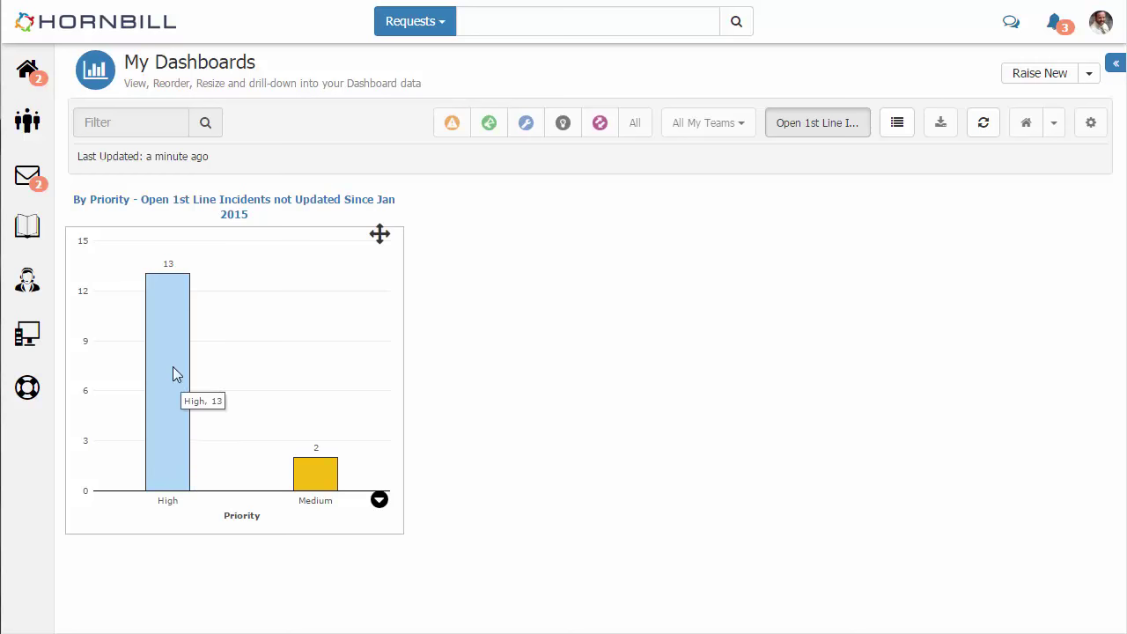
click(211, 210)
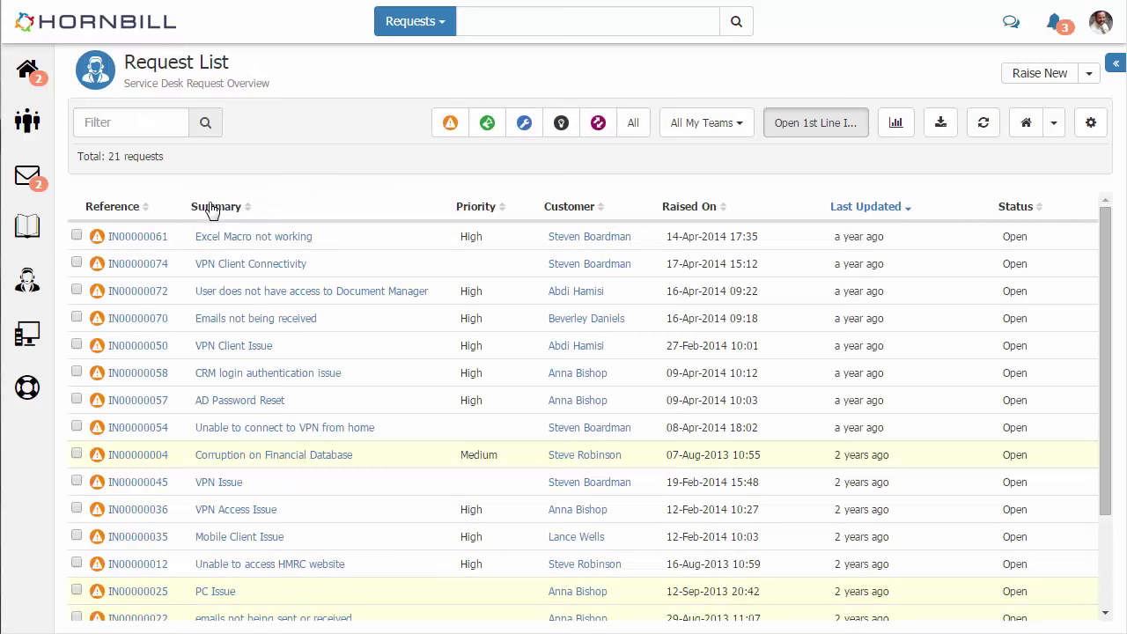
click(883, 136)
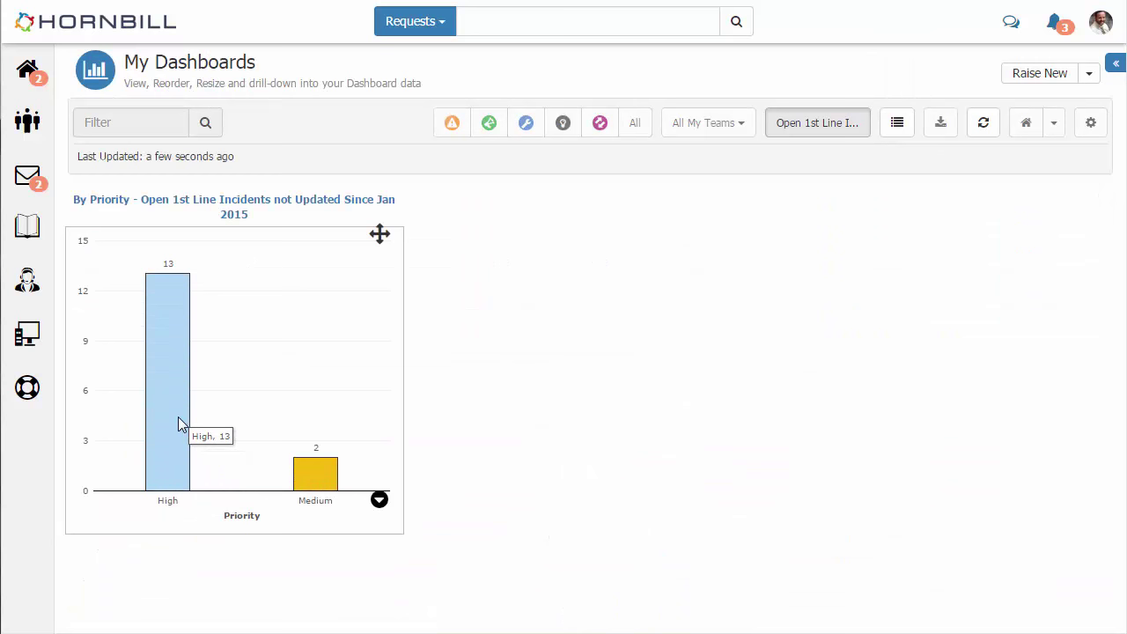
click(306, 469)
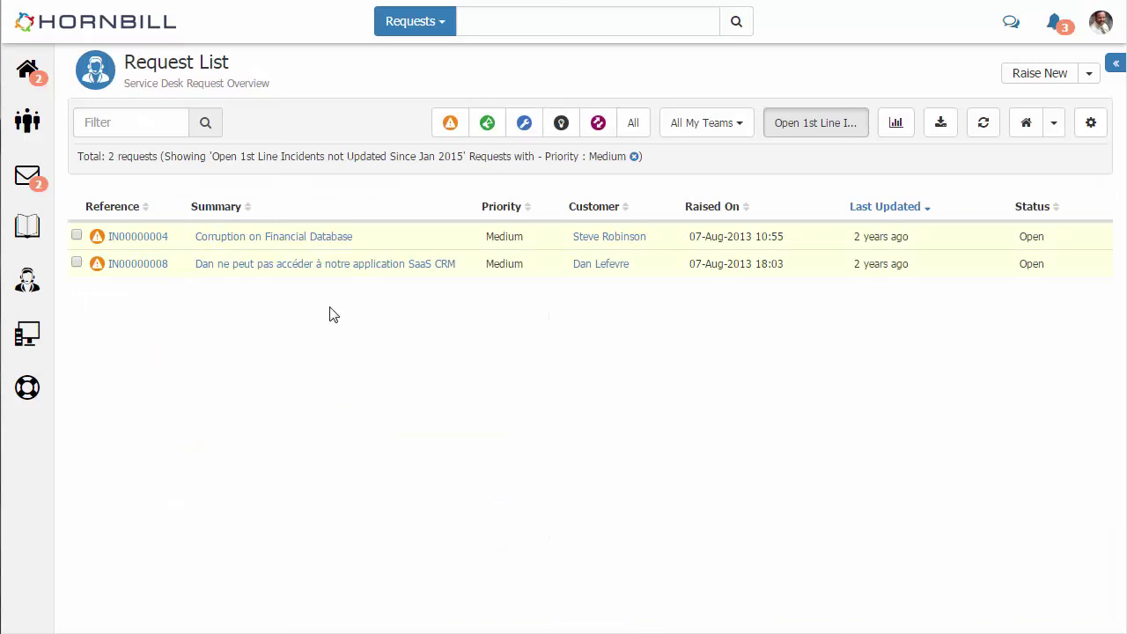
click(635, 157)
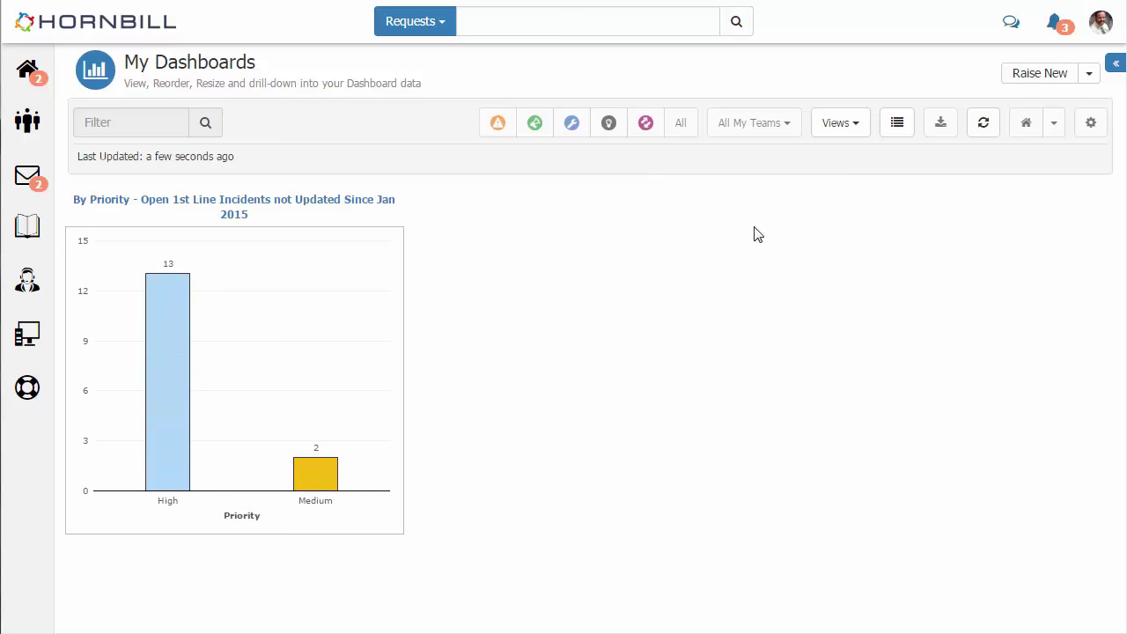
Add a new request view named "Raised in the last 5 months".
click(853, 124)
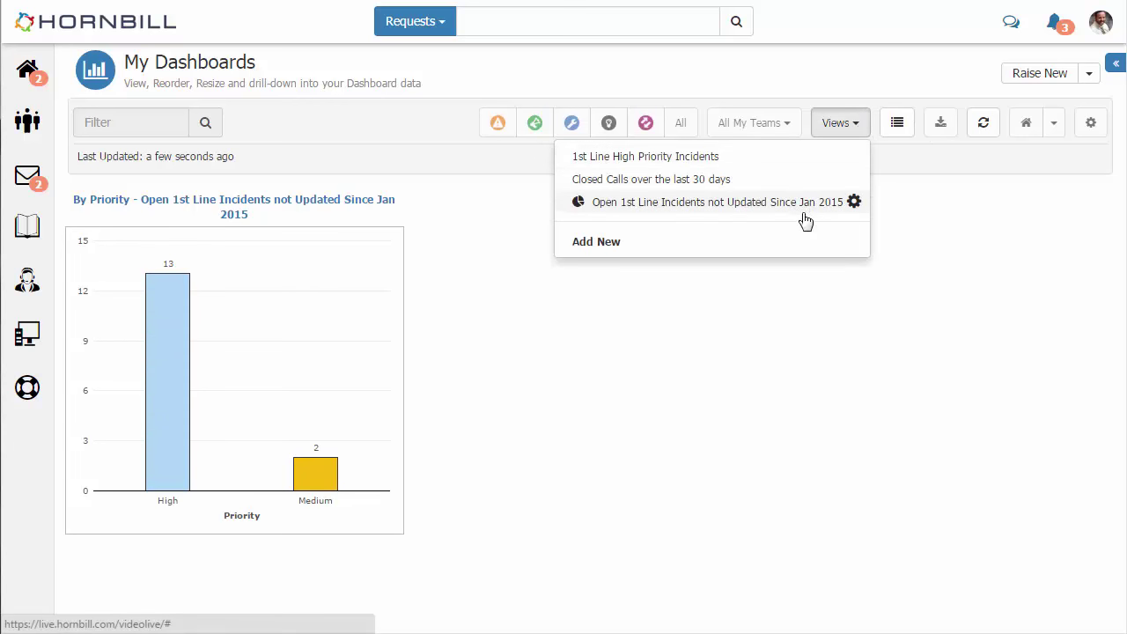
click(606, 243)
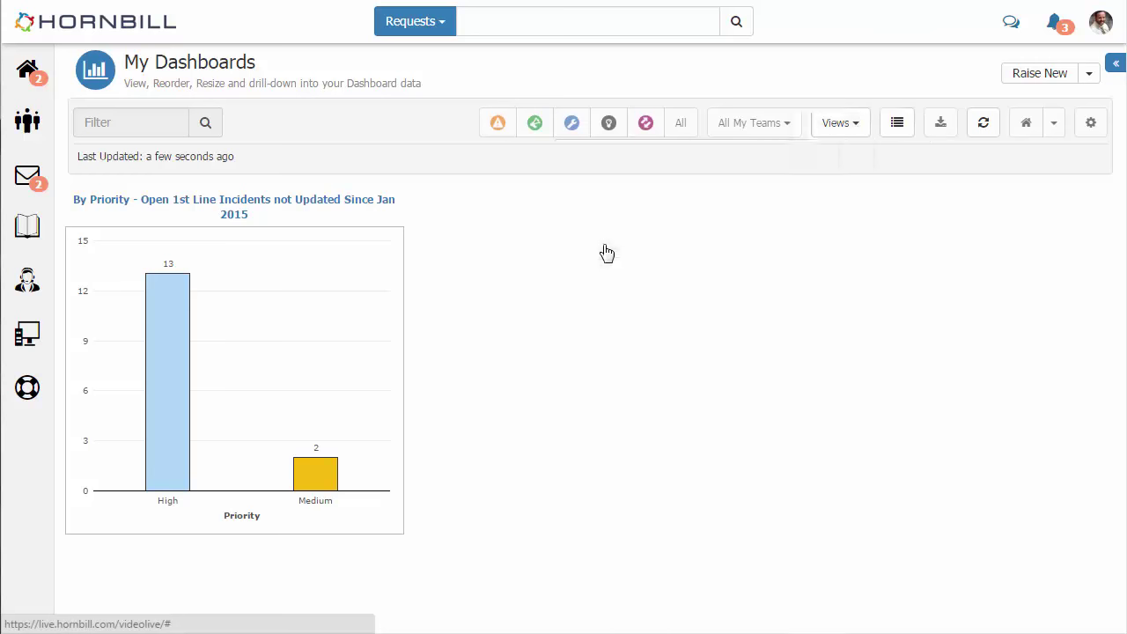
click(563, 147)
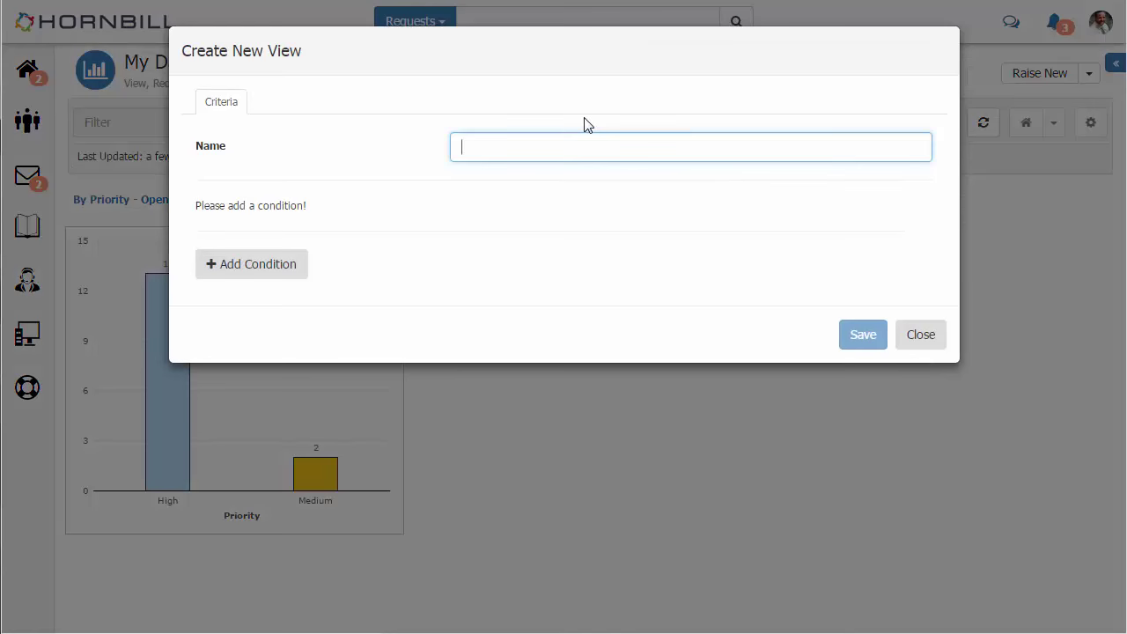
text(Raised in)
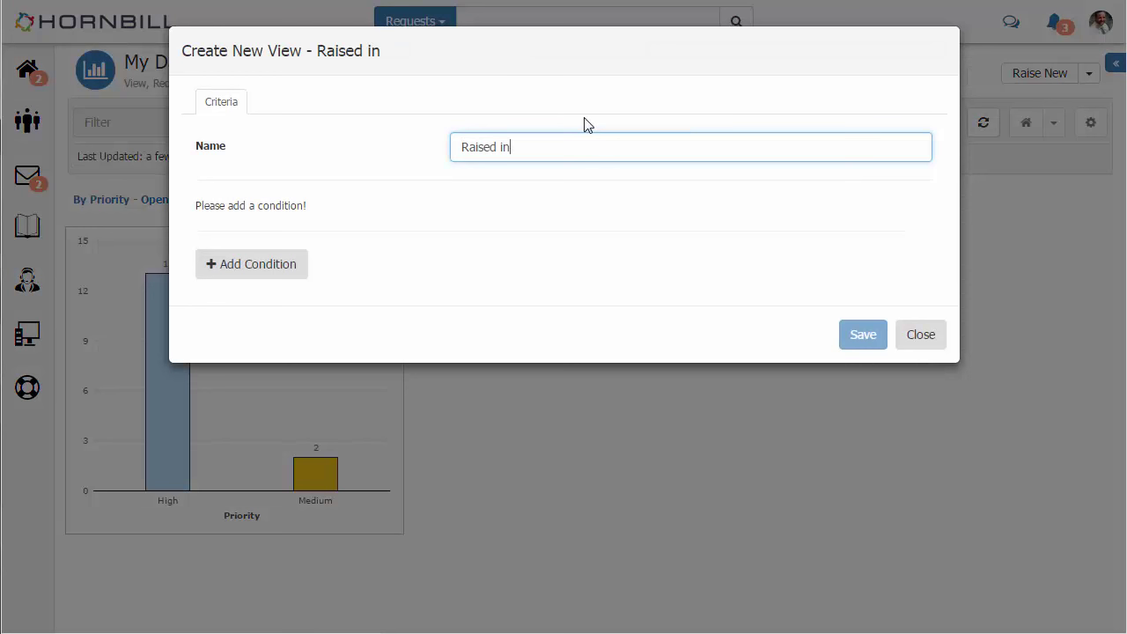
text( the last 5)
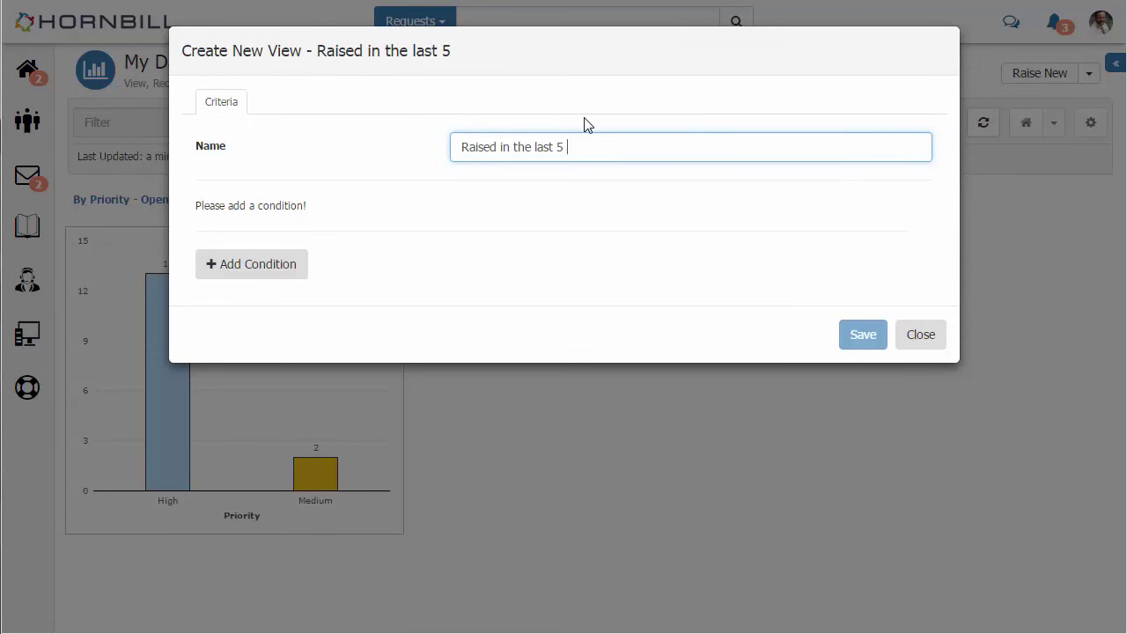
text( months)
Add the condition Raised On, last x days, 150 to the new view and save it.
click(253, 271)
click(258, 214)
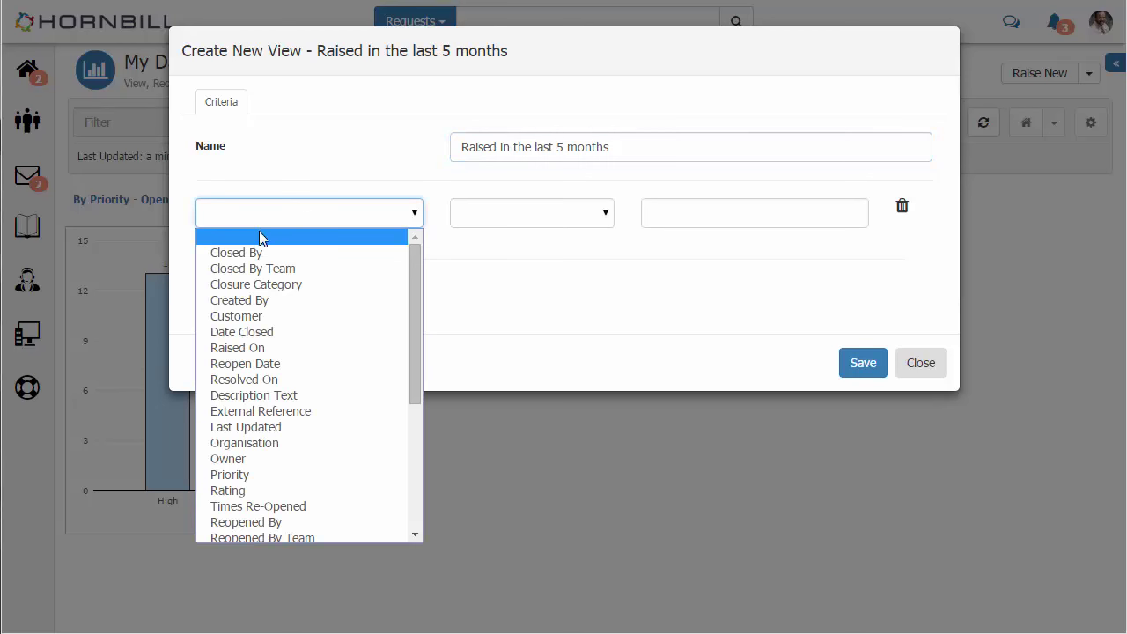
click(264, 348)
click(562, 220)
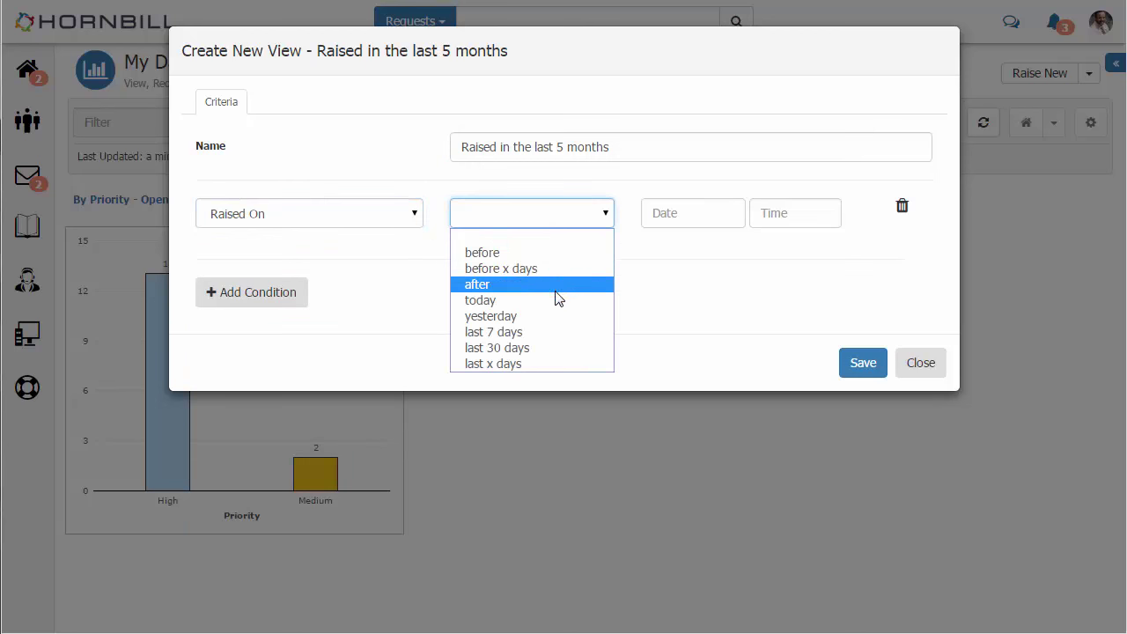
click(538, 362)
click(680, 215)
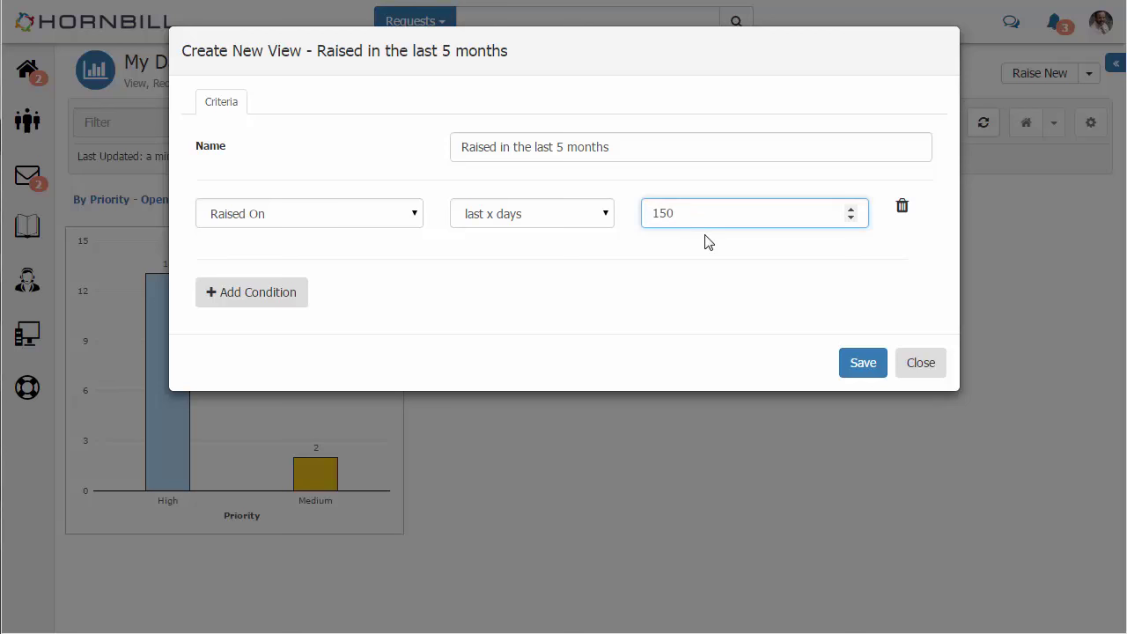
click(704, 242)
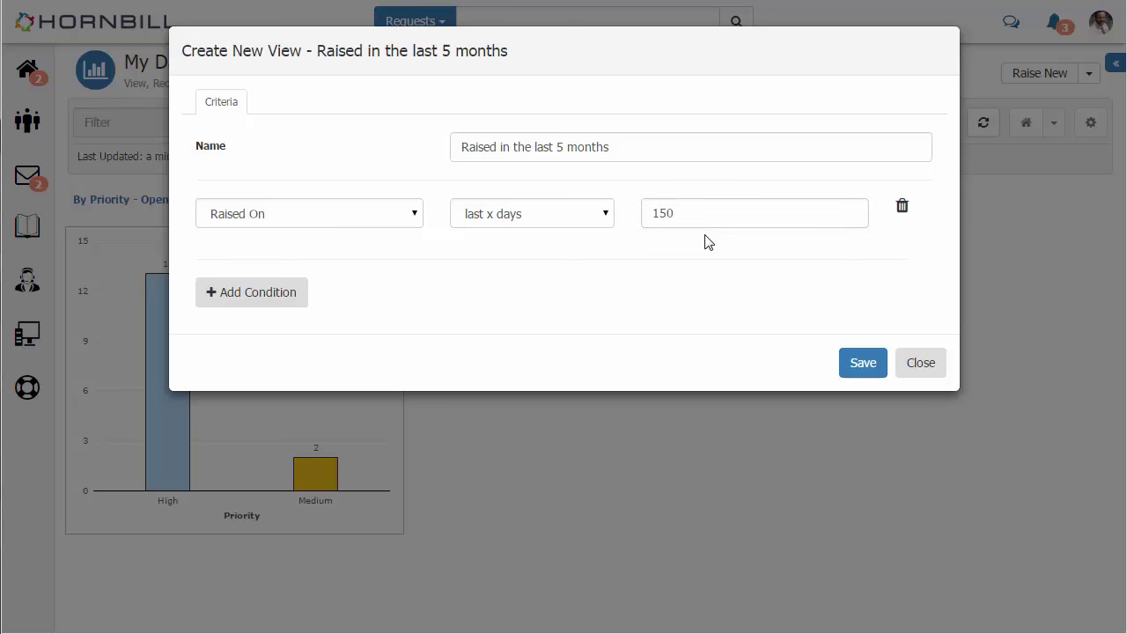
click(860, 365)
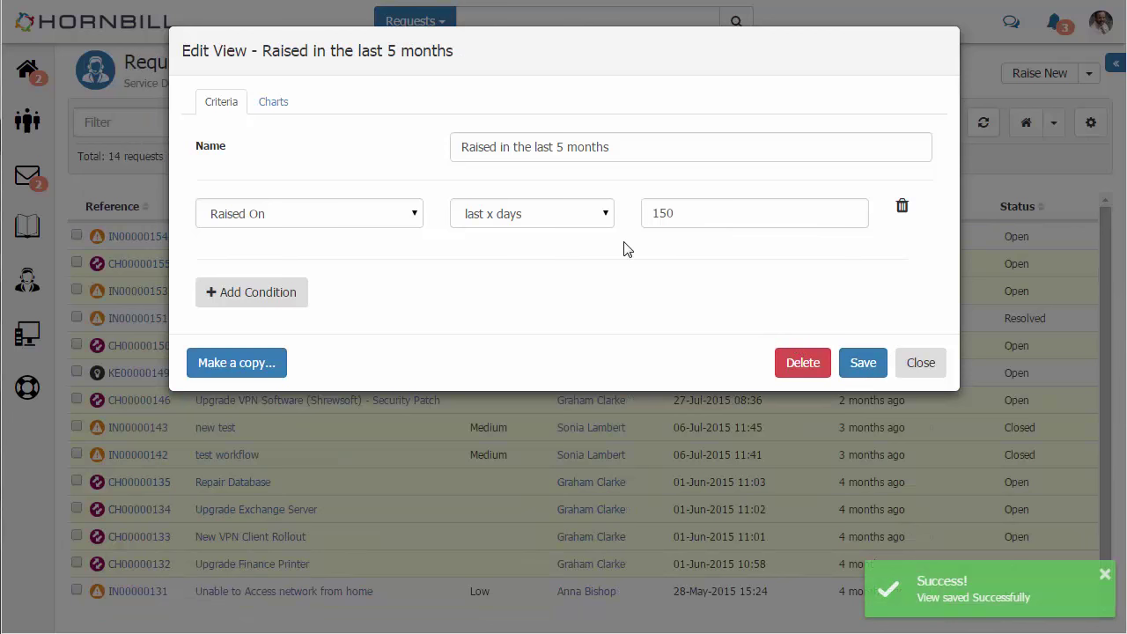
Create a new chart for the "Raised in the last 5 months" view, titled "By Month", with Line Chart as its type.
click(270, 106)
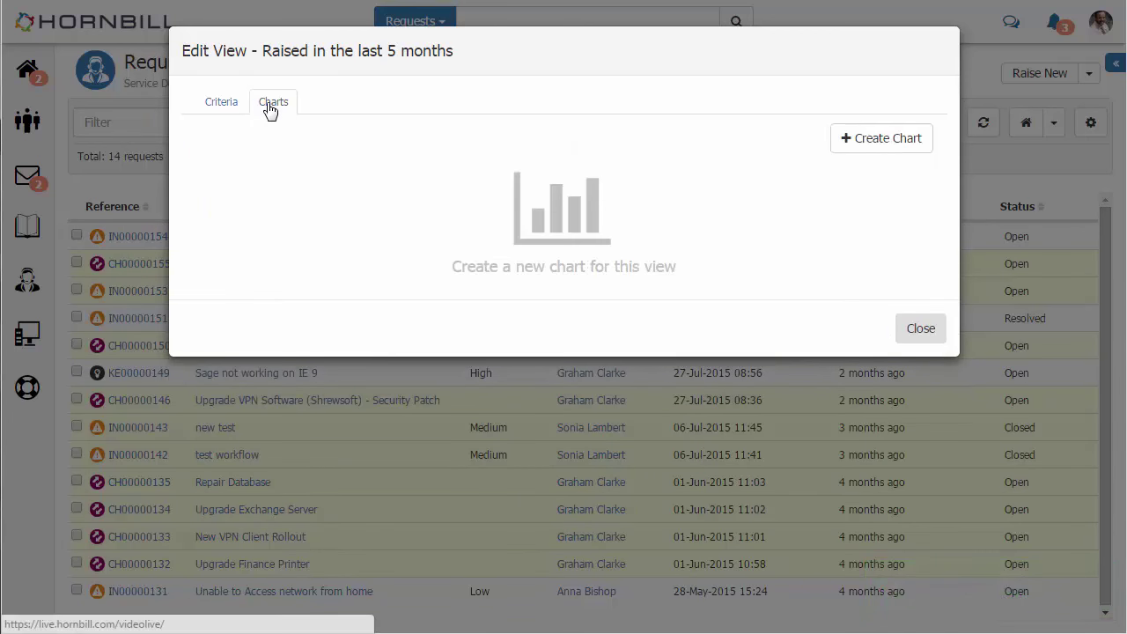
click(870, 146)
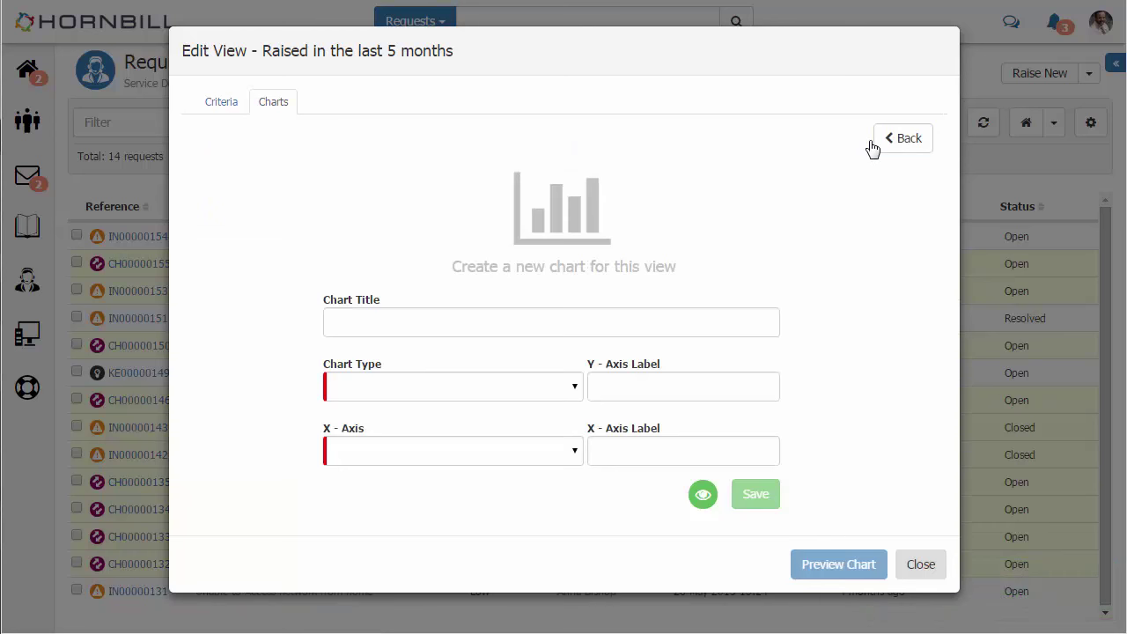
click(510, 321)
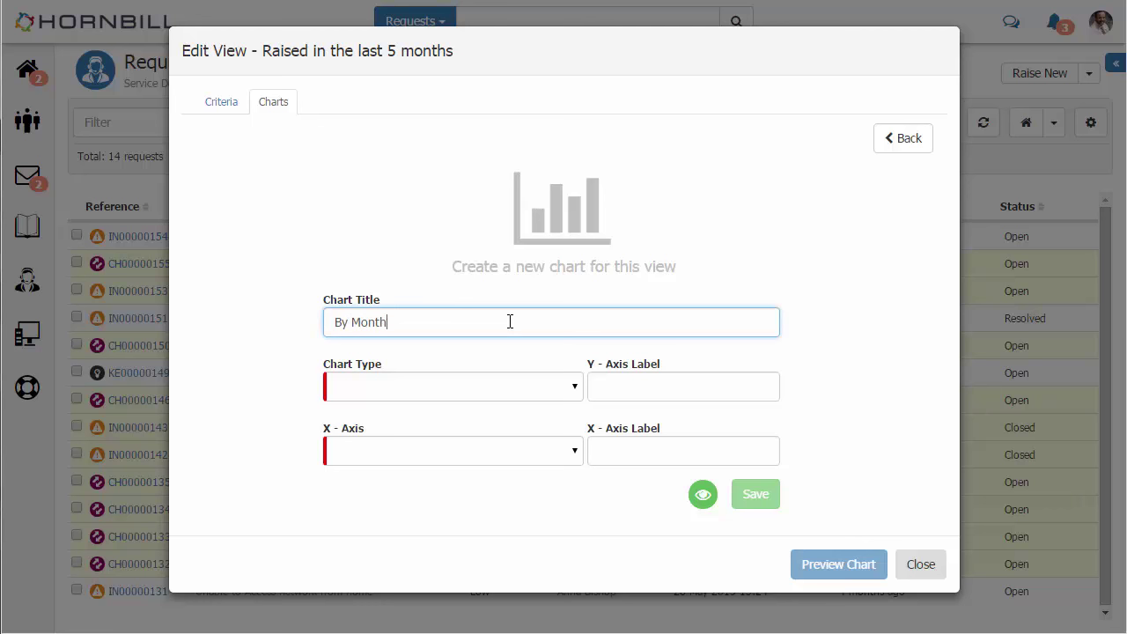
text(By Month)
click(497, 388)
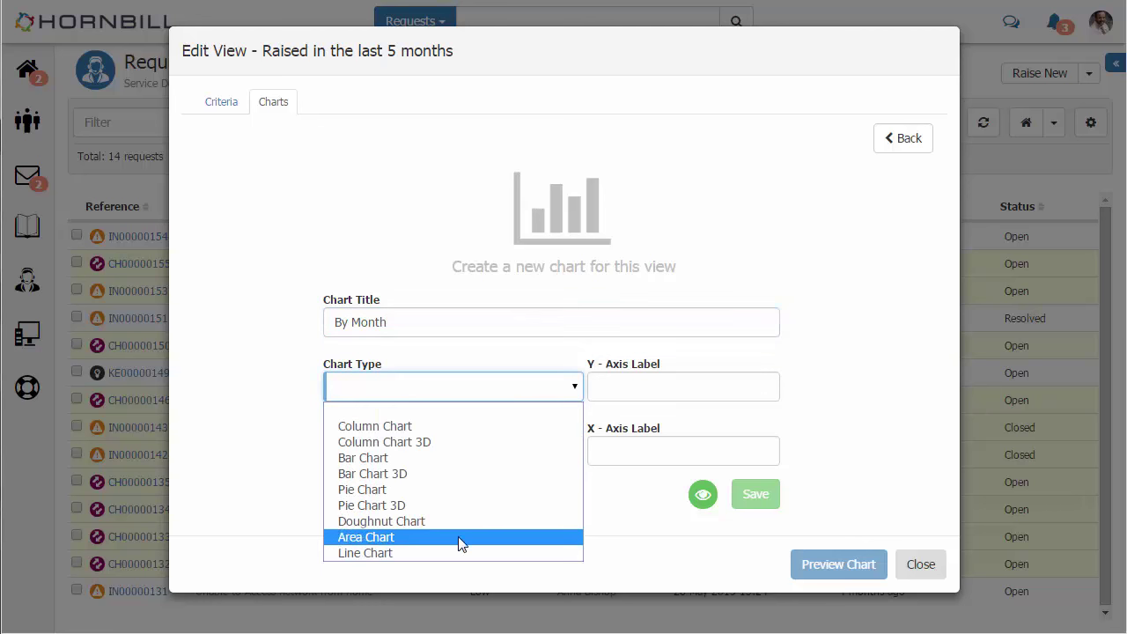
click(456, 552)
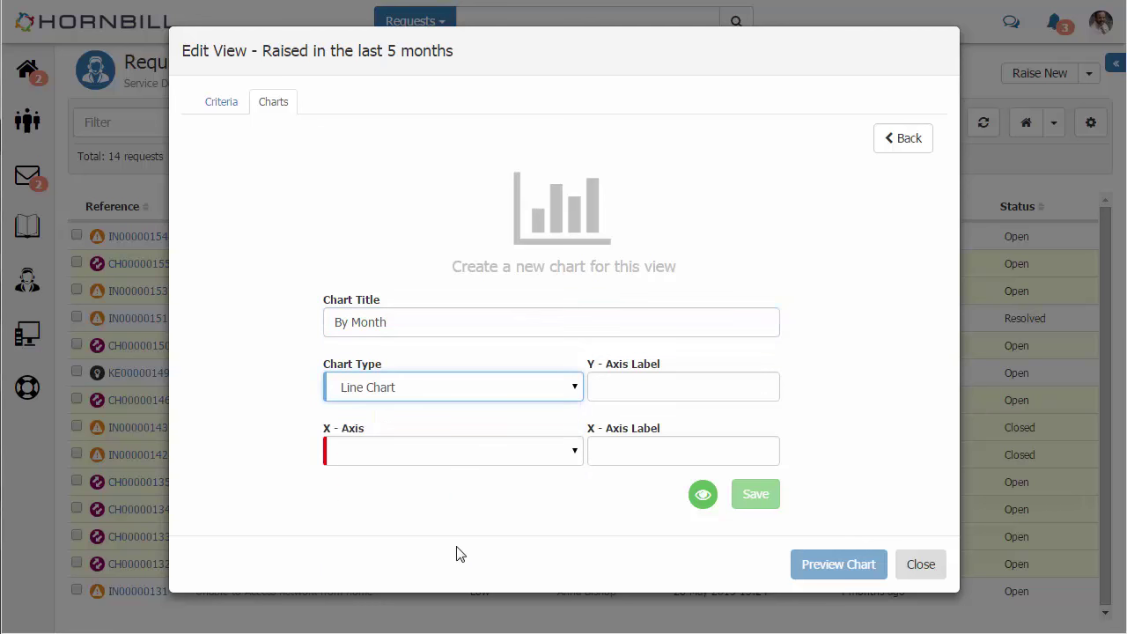
Set the chart's X-axis to Raised On with date type Month and year 2015, save it and finish editing the view.
click(397, 457)
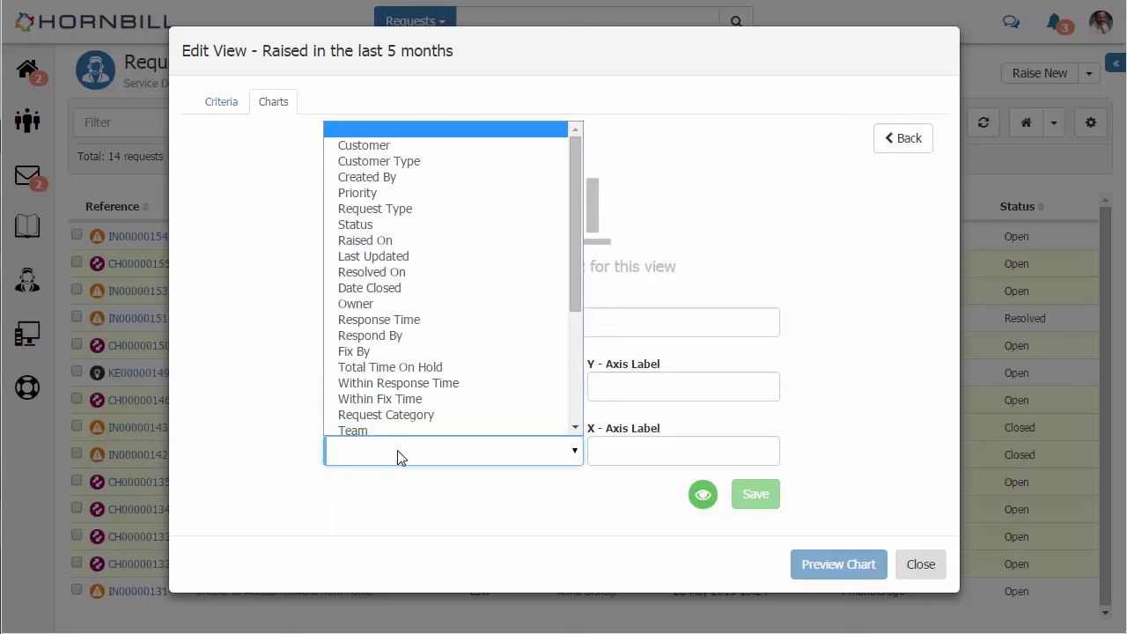
click(403, 240)
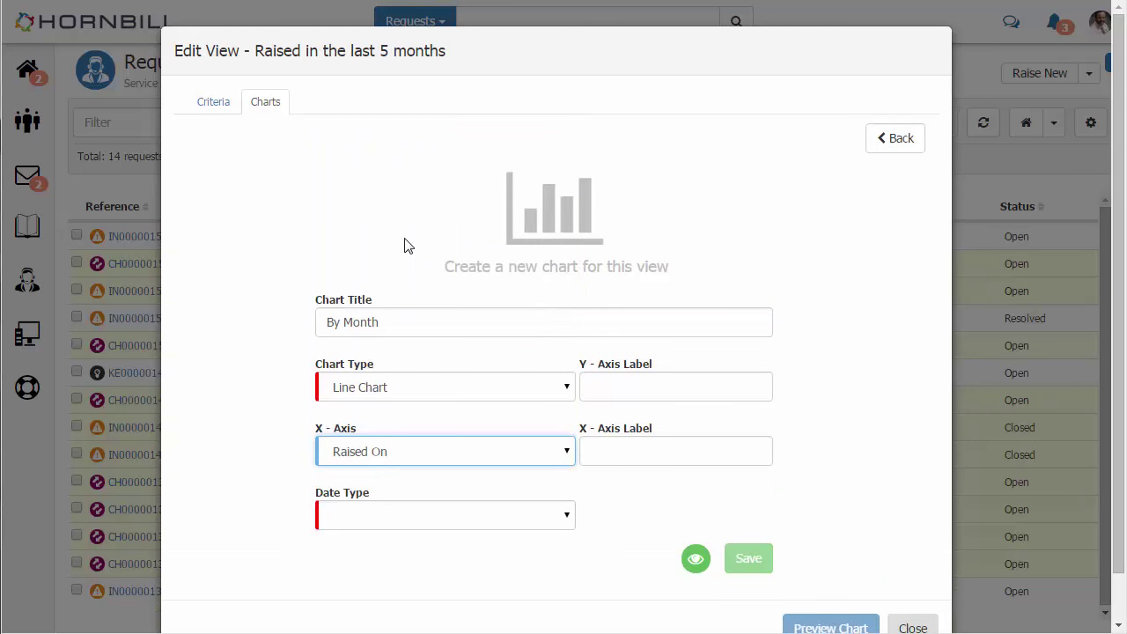
click(393, 520)
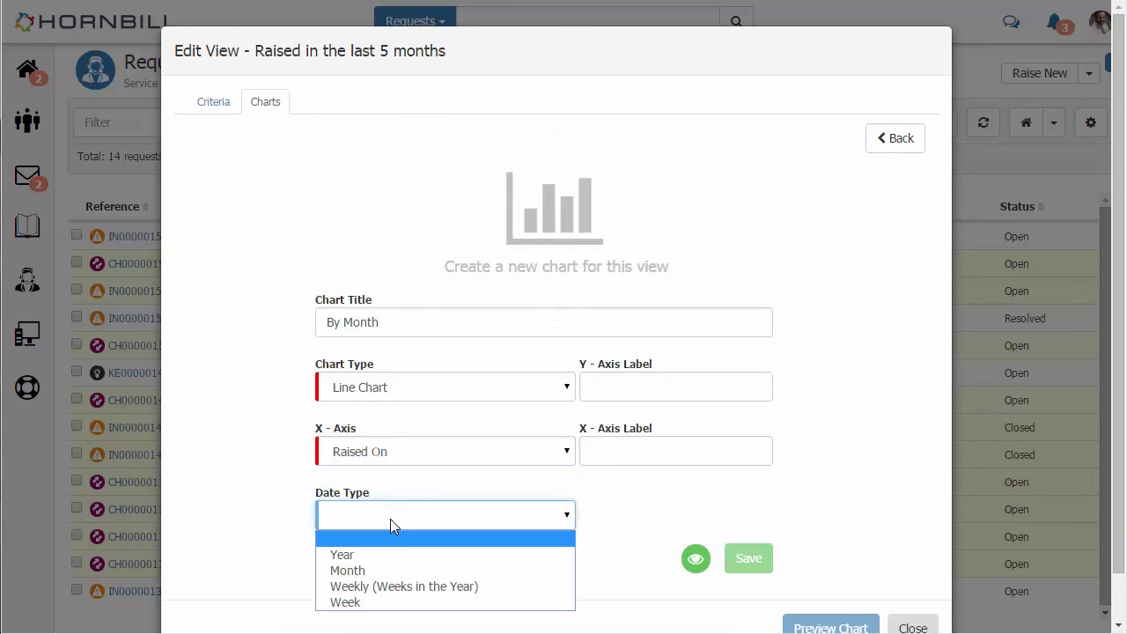
click(393, 573)
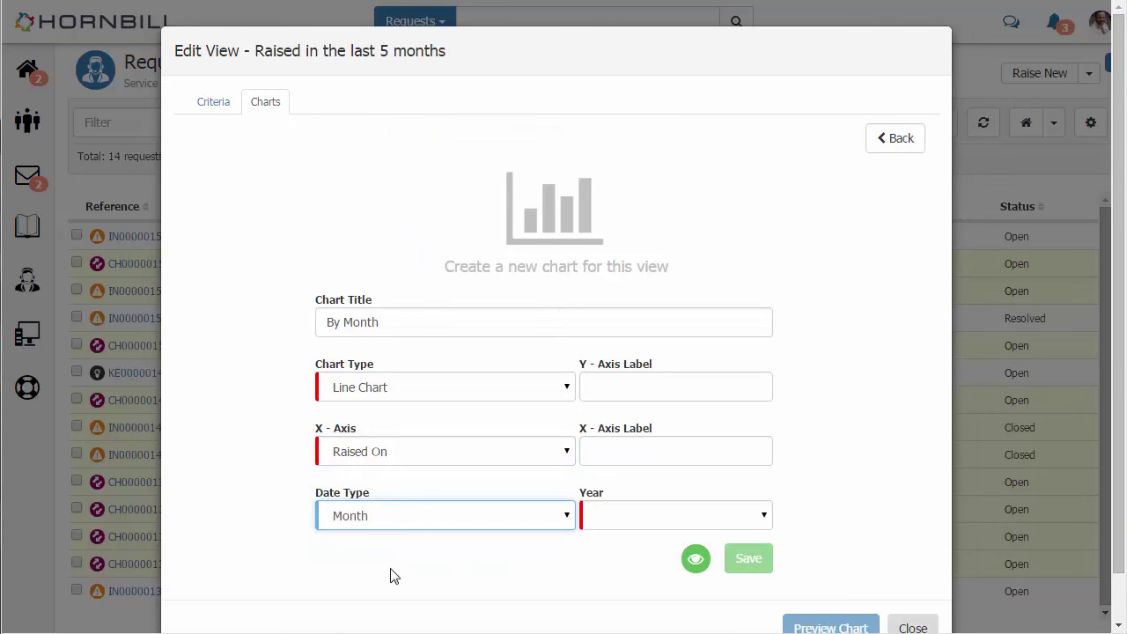
click(676, 519)
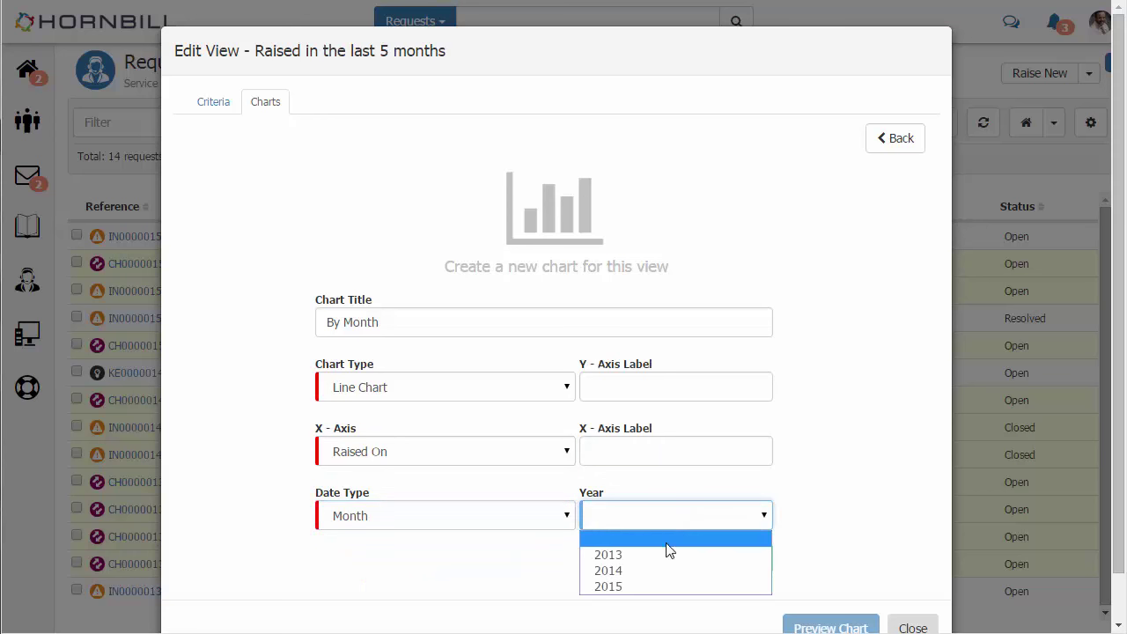
click(662, 593)
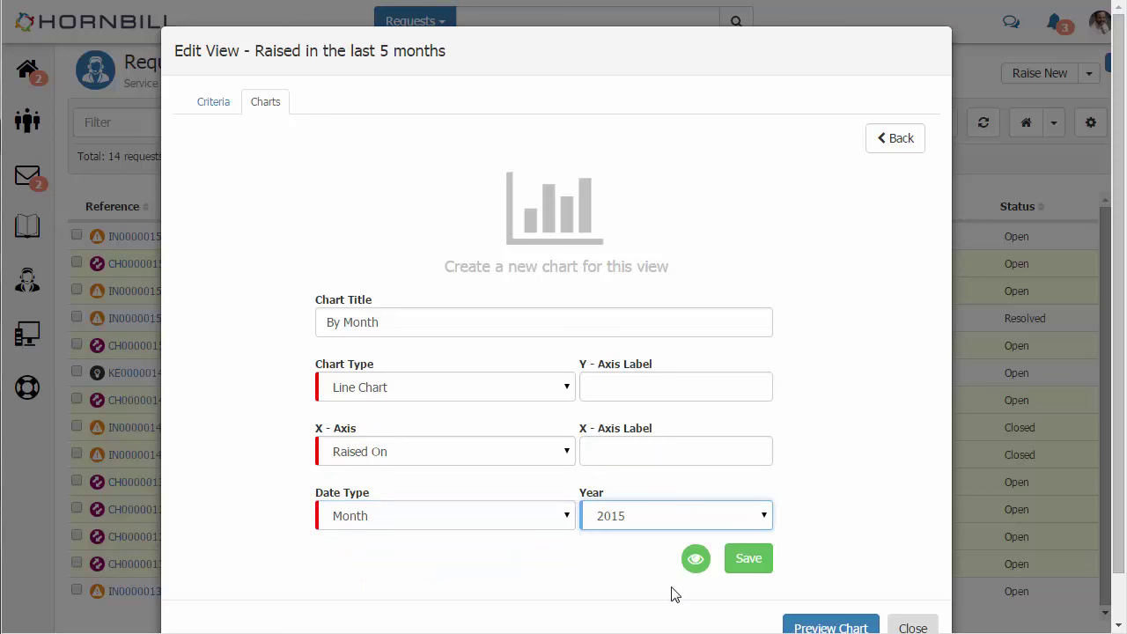
click(747, 560)
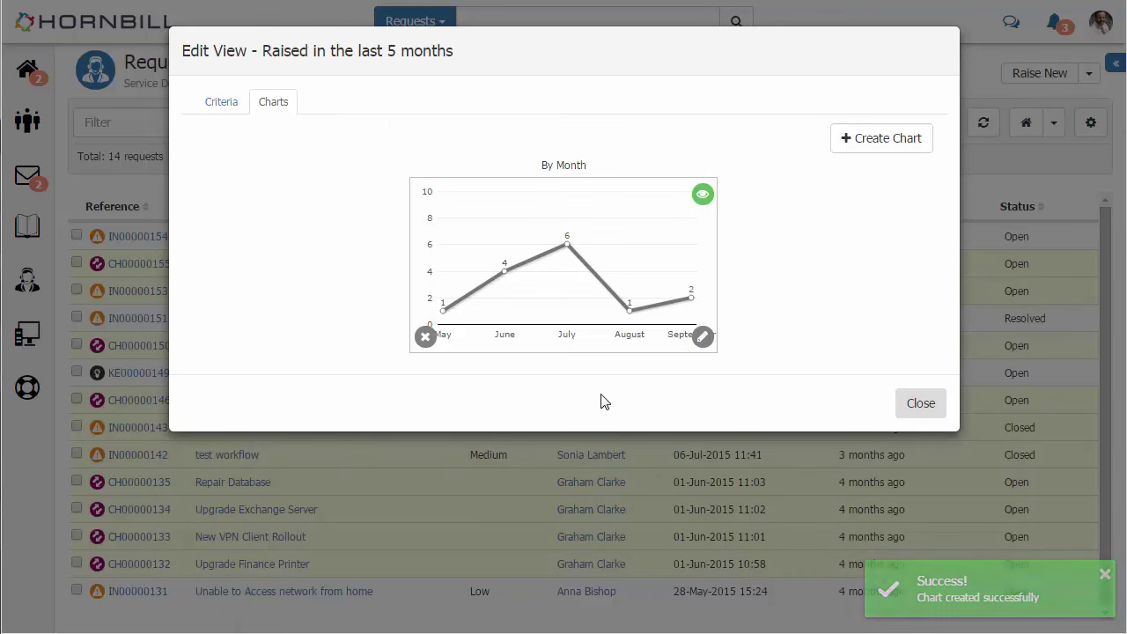
click(918, 404)
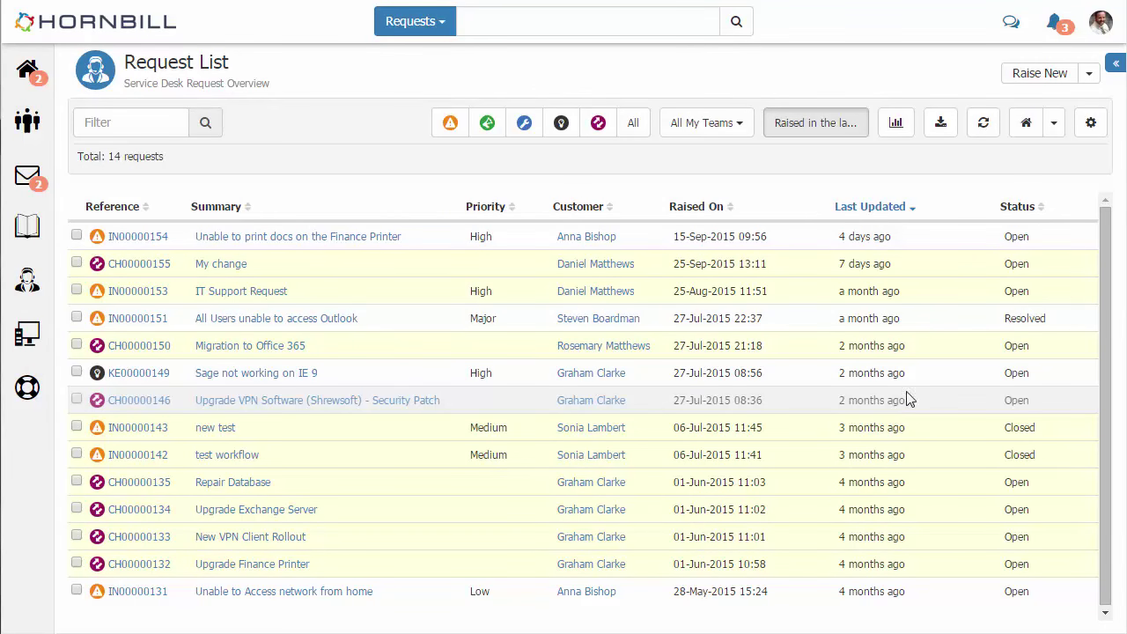
Show the dashboard and drill from the By Month line chart into the requests raised in July.
click(897, 137)
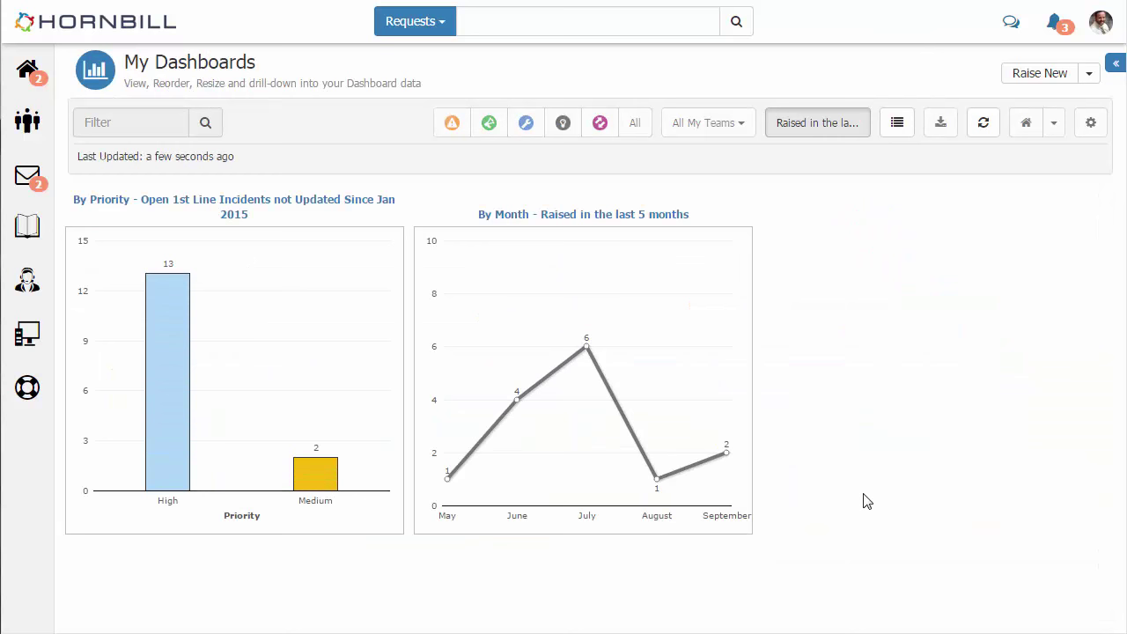
click(587, 350)
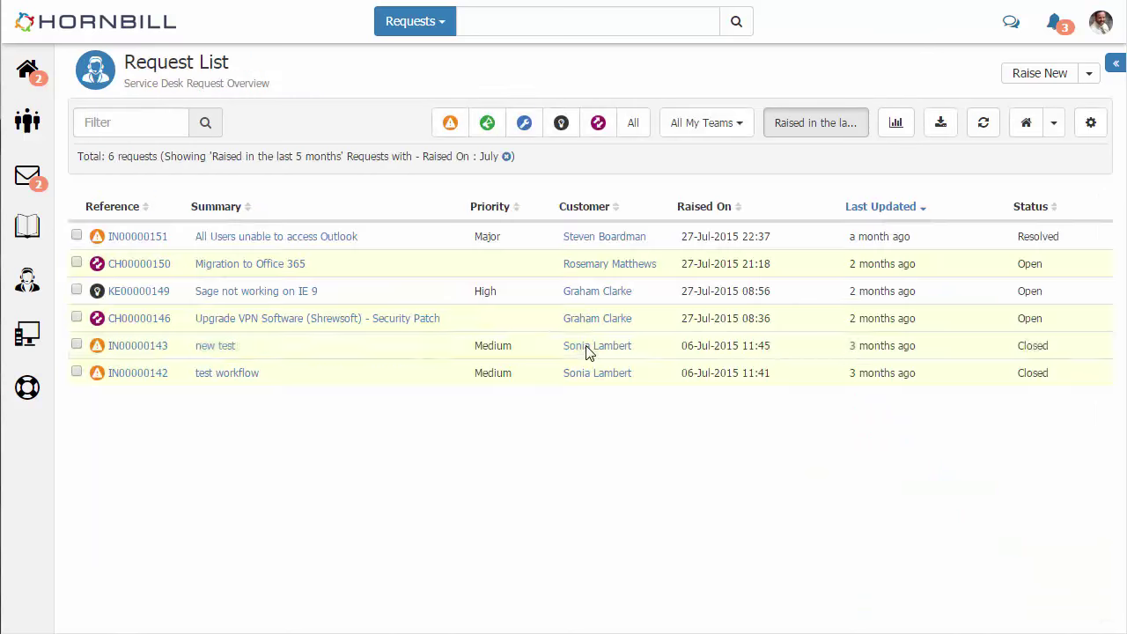